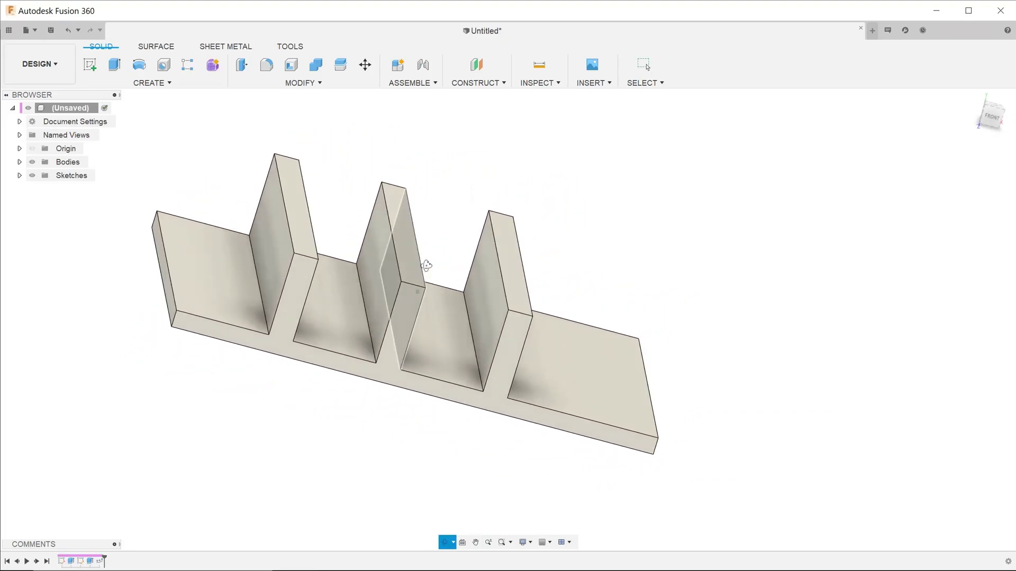
- Reopen the pattern feature's settings and review the available pattern types
{"action": "key", "text": "Escape"}
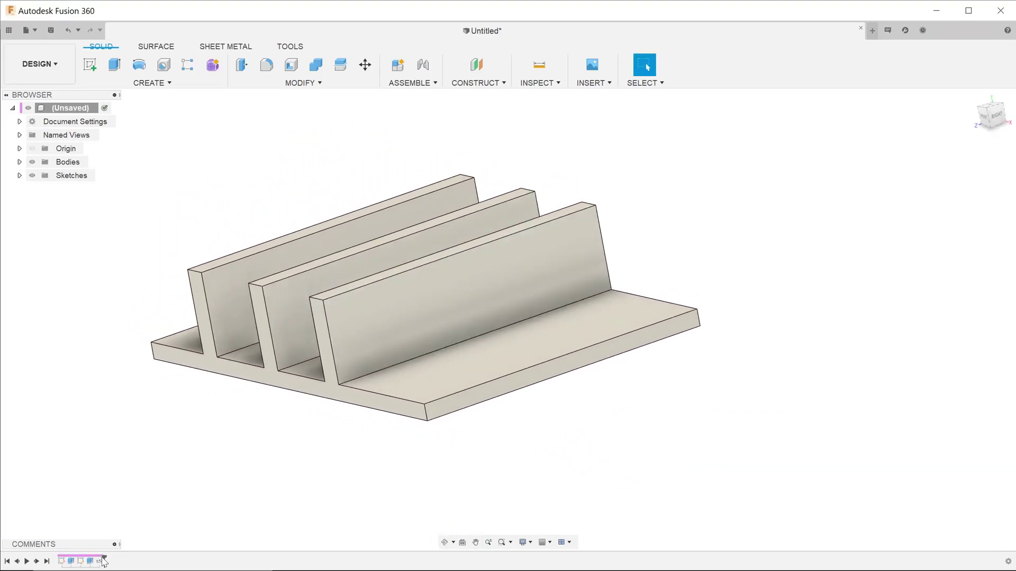
{"action": "right_click", "coordinate": [102, 557]}
{"action": "left_click", "coordinate": [127, 458]}
{"action": "left_click", "coordinate": [791, 188]}
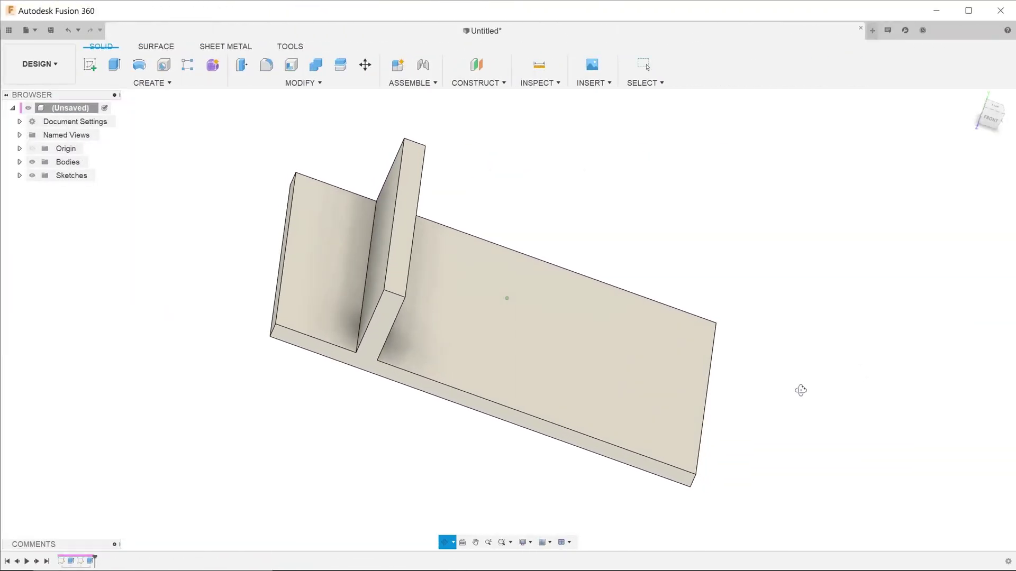
{"action": "middle_click_drag", "start_coordinate": [799, 390], "coordinate": [778, 407], "text": "shift"}
- Confirm the rib extrusion Extrude2 uses the Join operation with the plate
{"action": "left_click", "coordinate": [343, 314]}
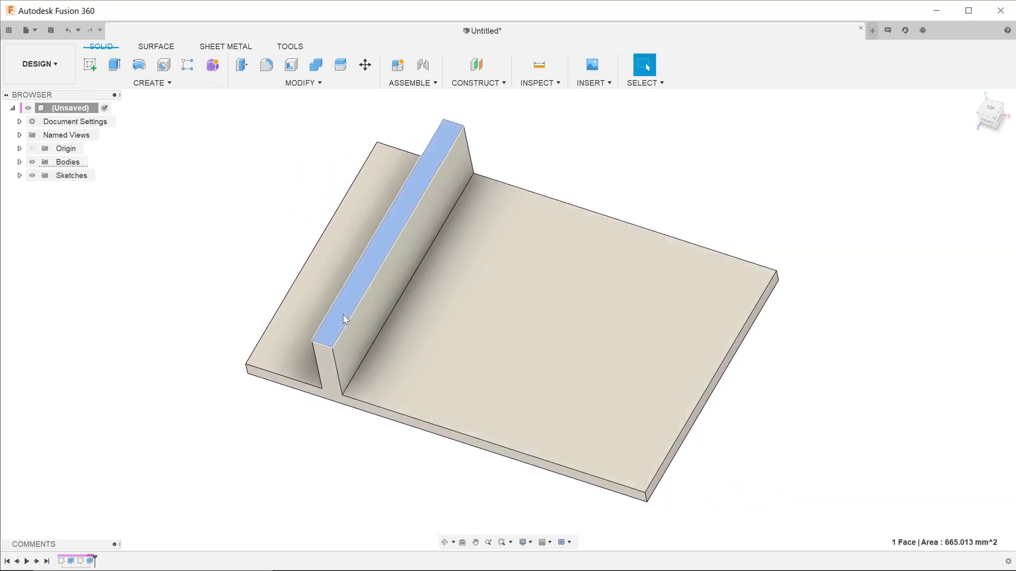
{"action": "left_click", "coordinate": [162, 474]}
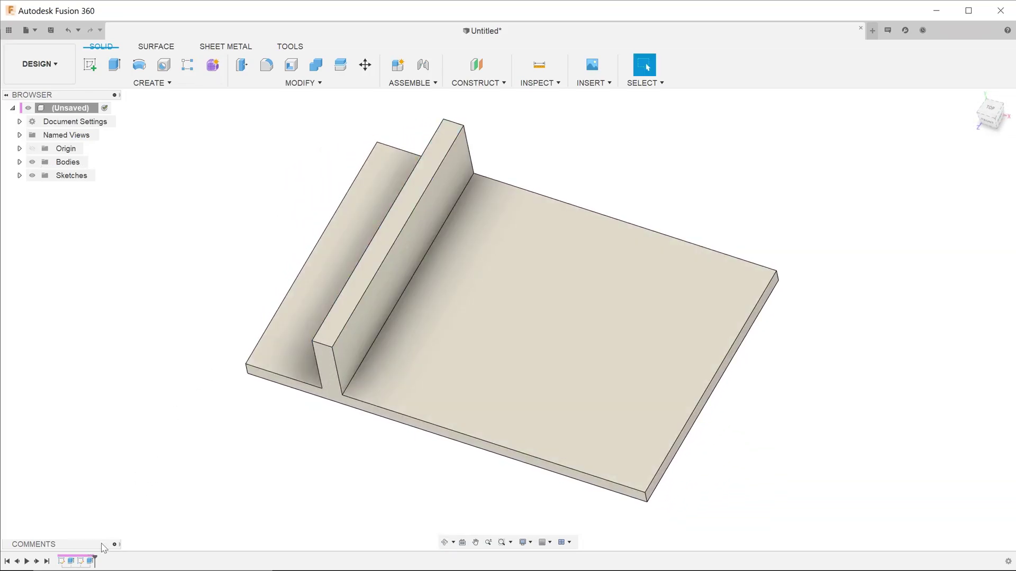
{"action": "right_click", "coordinate": [90, 560]}
{"action": "left_click", "coordinate": [145, 447]}
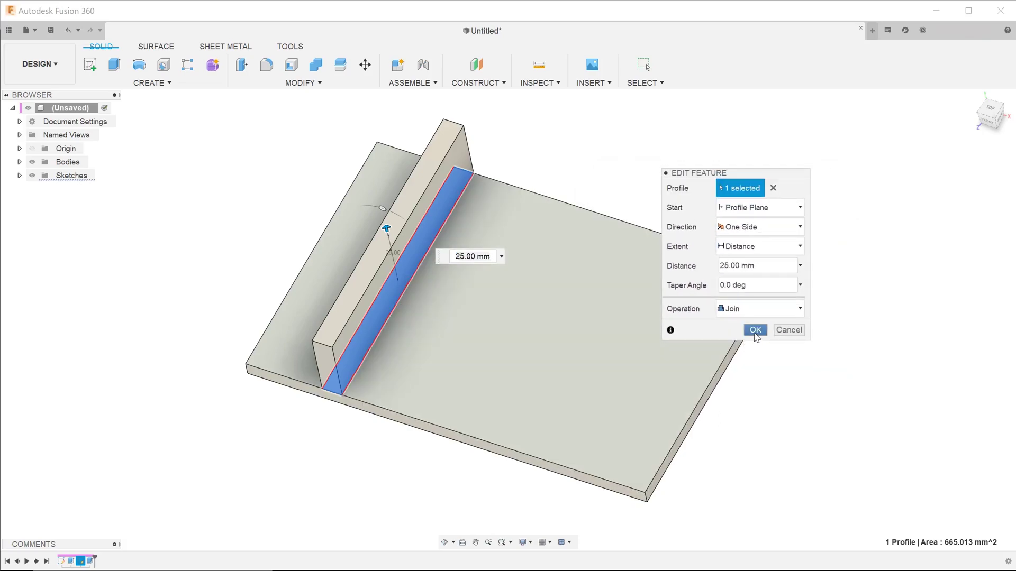
{"action": "left_click", "coordinate": [754, 330]}
- Select Body1 in the Bodies list to verify plate and rib form one body, then open CREATE
{"action": "middle_click_drag", "start_coordinate": [351, 408], "coordinate": [333, 376], "text": "shift"}
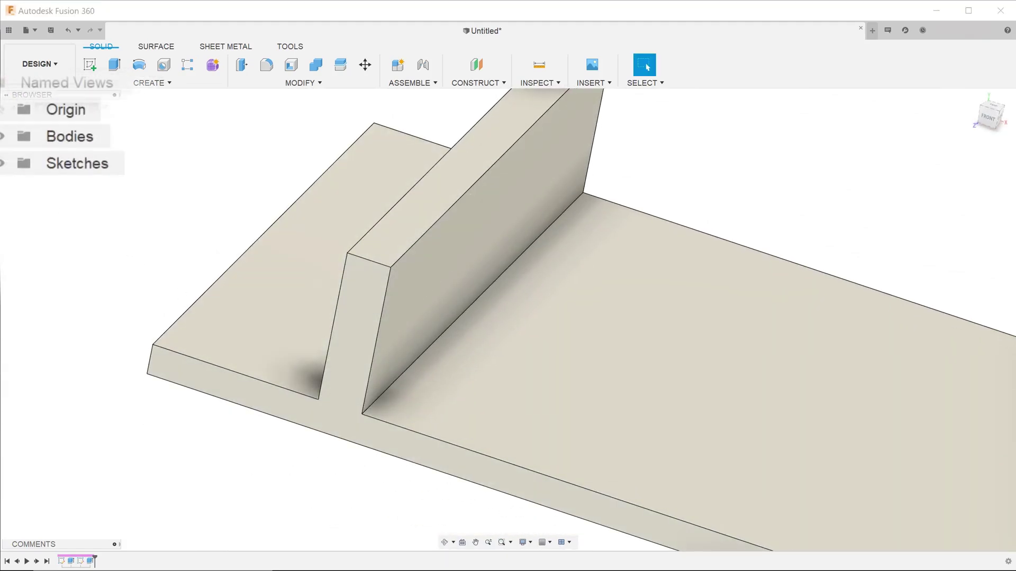
{"action": "left_click", "coordinate": [3, 136]}
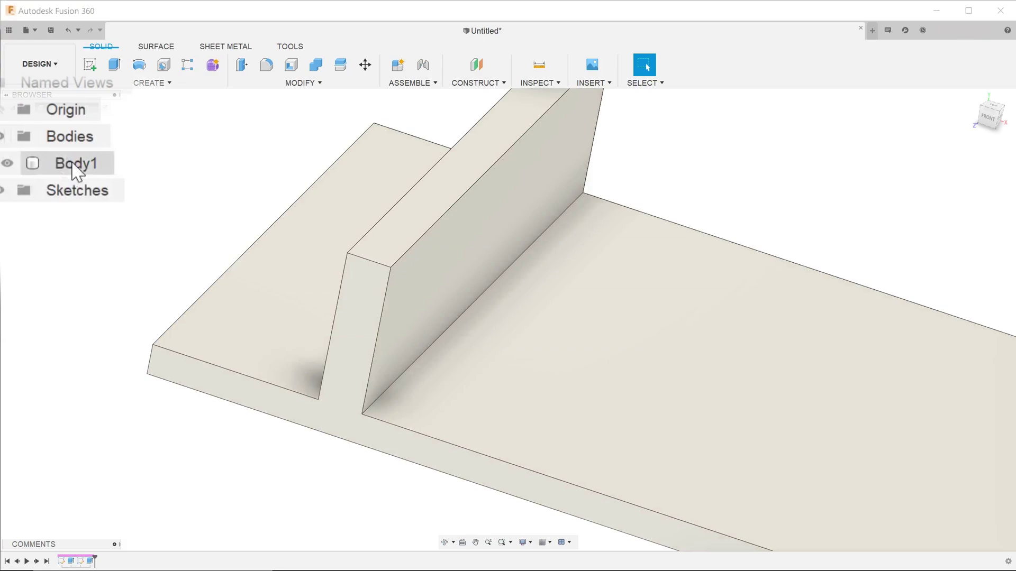
{"action": "left_click", "coordinate": [77, 165]}
{"action": "scroll", "coordinate": [214, 238], "scroll_direction": "down", "scroll_amount": 2}
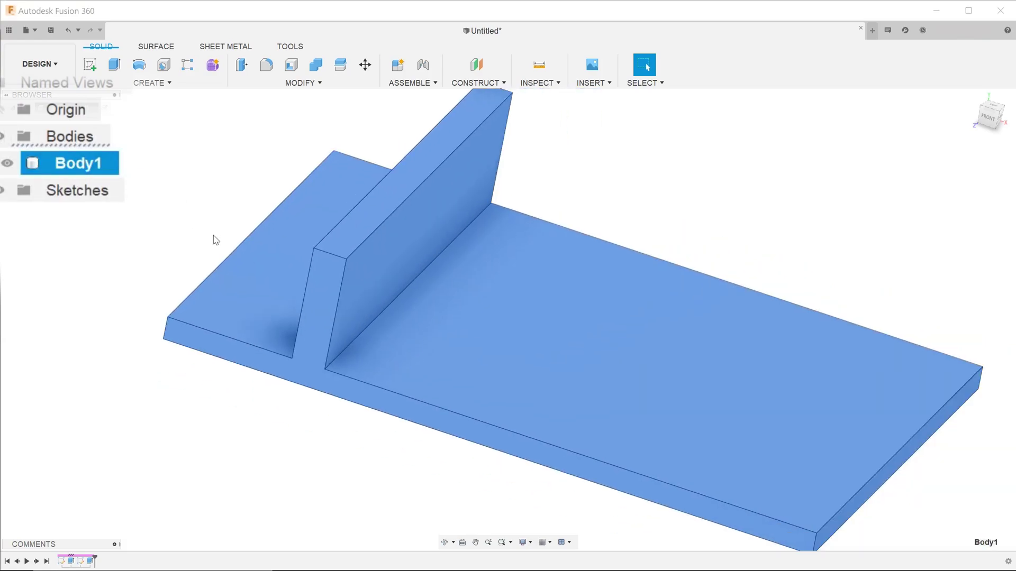
{"action": "middle_click_drag", "start_coordinate": [215, 237], "coordinate": [222, 220], "text": "shift"}
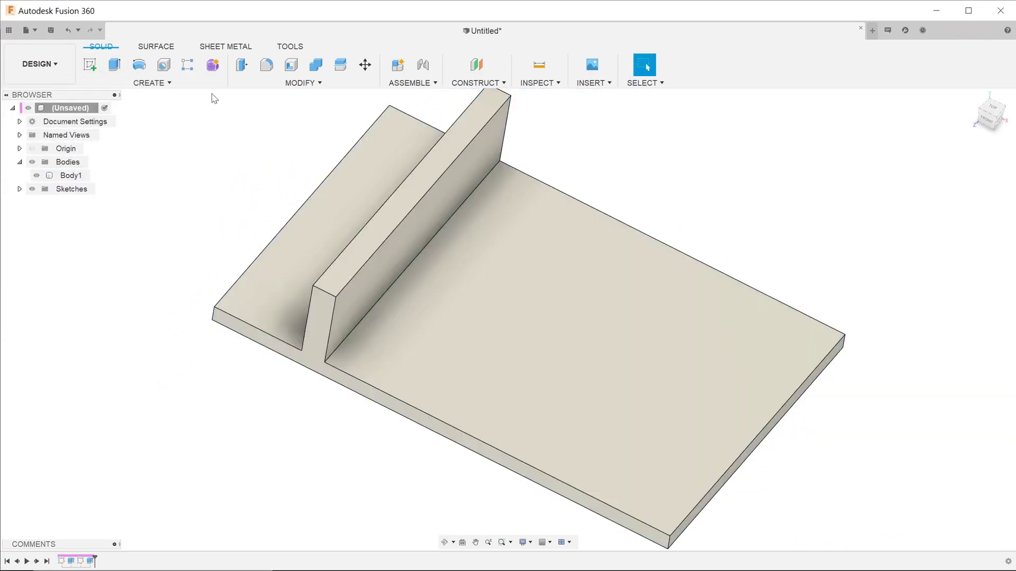
{"action": "left_click", "coordinate": [176, 81]}
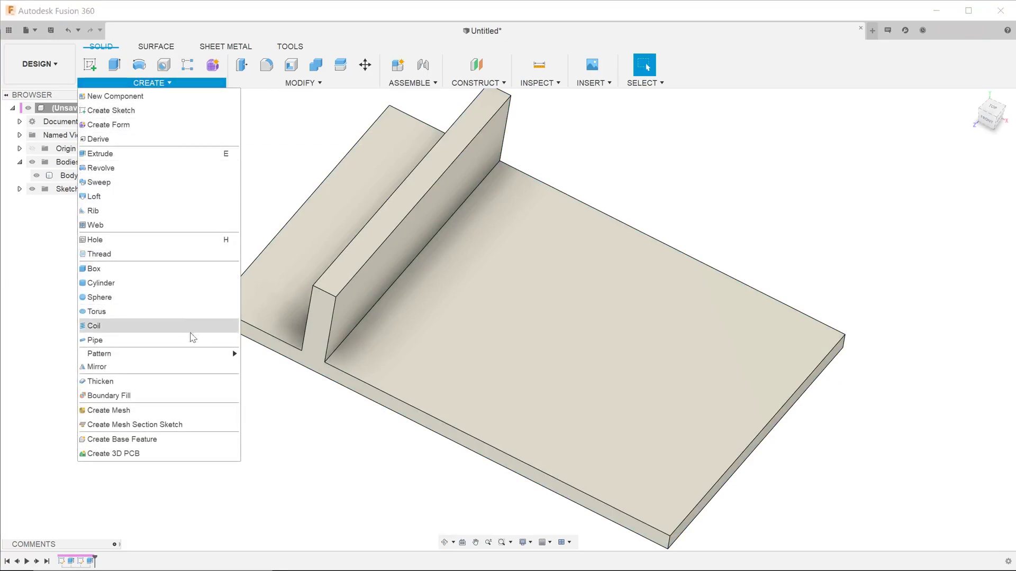
- Start a Pattern on Path of type Features and choose the upright rib to repeat
{"action": "mouse_move", "coordinate": [226, 355]}
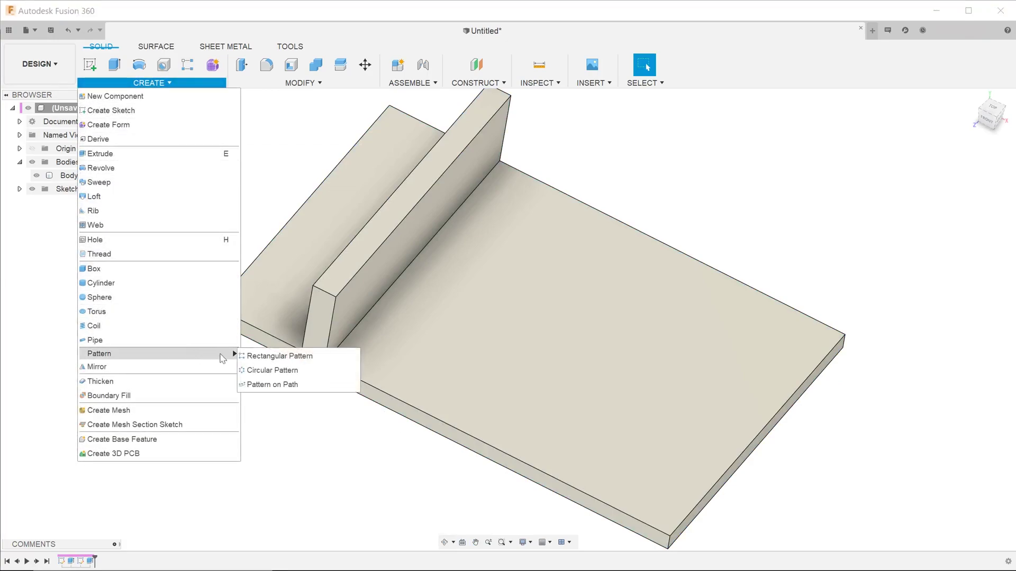
{"action": "left_click", "coordinate": [330, 389]}
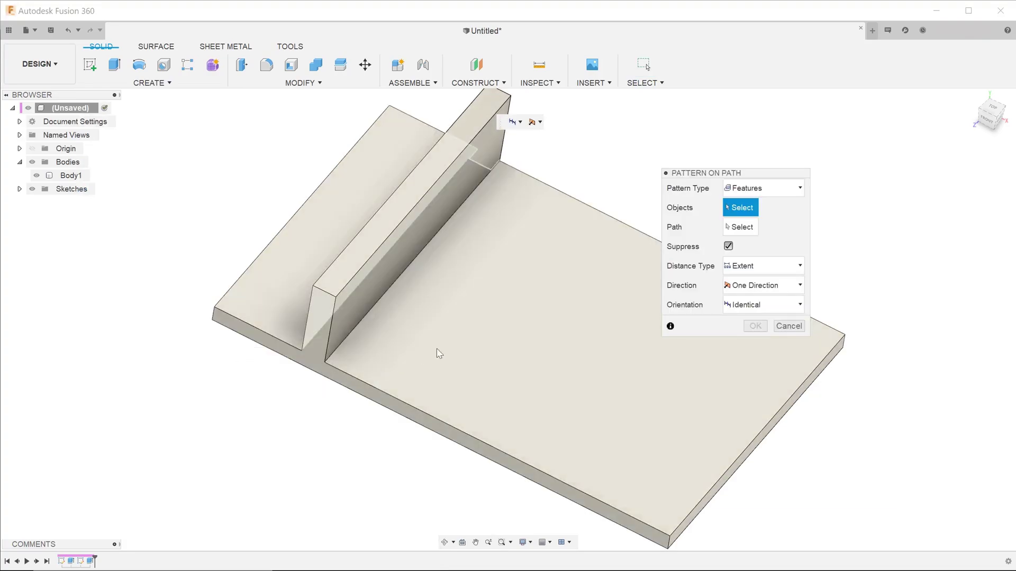
{"action": "middle_click_drag", "start_coordinate": [576, 306], "coordinate": [481, 286], "text": "shift"}
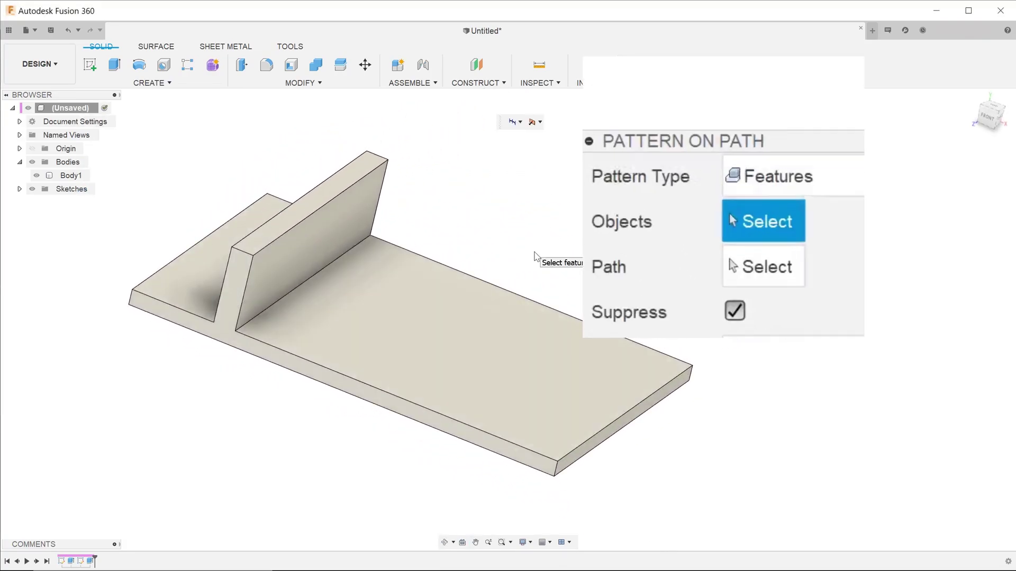
{"action": "left_click", "coordinate": [792, 176]}
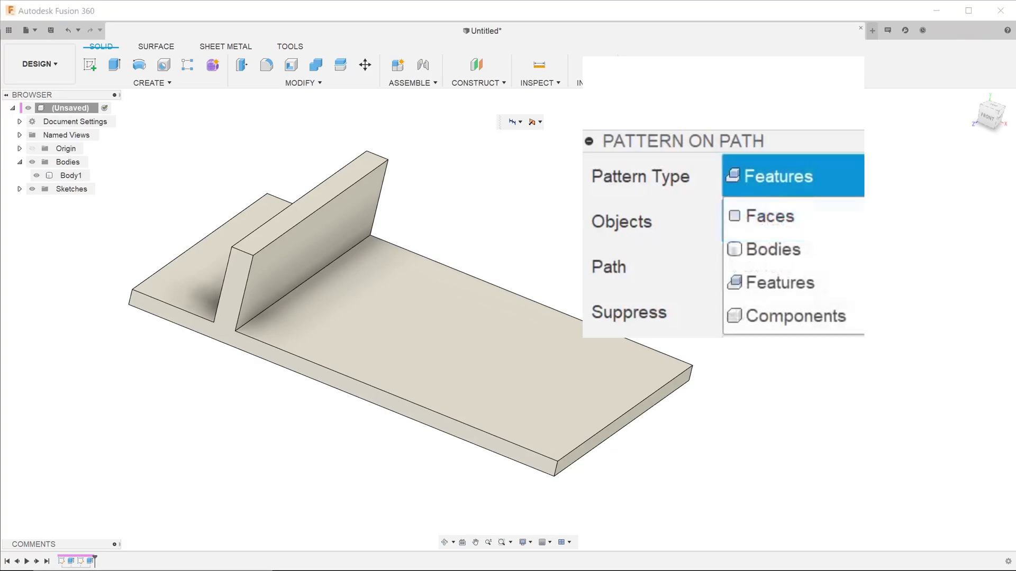
{"action": "left_click", "coordinate": [797, 235]}
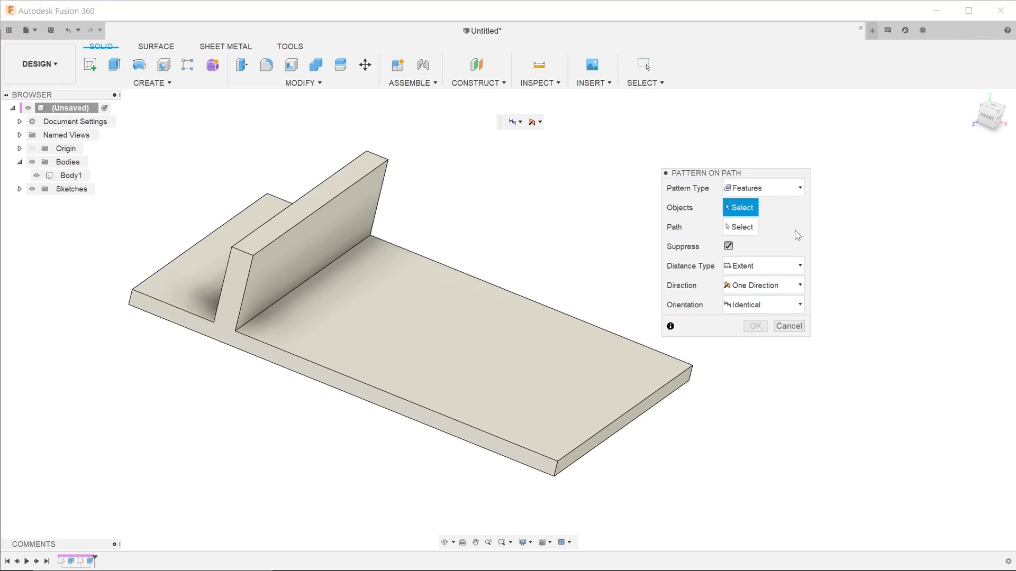
{"action": "left_click", "coordinate": [281, 223]}
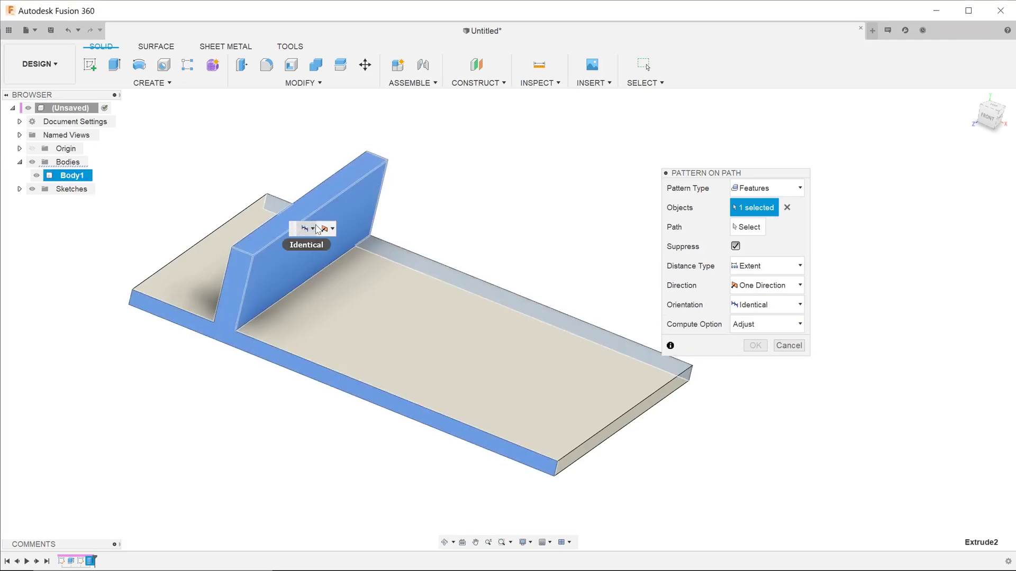
- Use the plate's front edge as the path, spacing three ribs 68.246 mm apart
{"action": "left_click", "coordinate": [746, 228]}
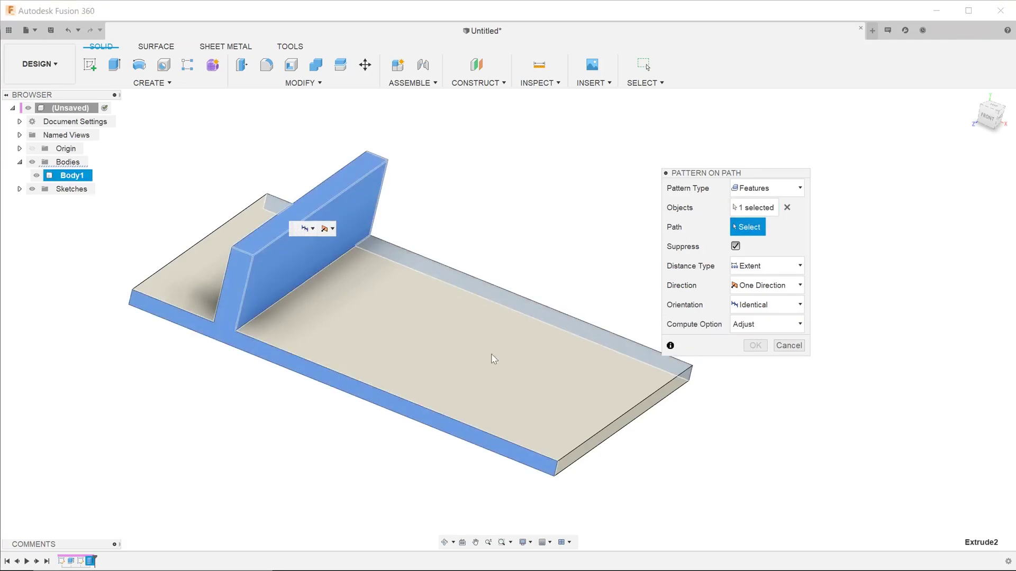
{"action": "left_click", "coordinate": [389, 396]}
{"action": "middle_click_drag", "start_coordinate": [372, 371], "coordinate": [301, 389], "text": "shift"}
{"action": "left_click_drag", "start_coordinate": [244, 366], "coordinate": [470, 452]}
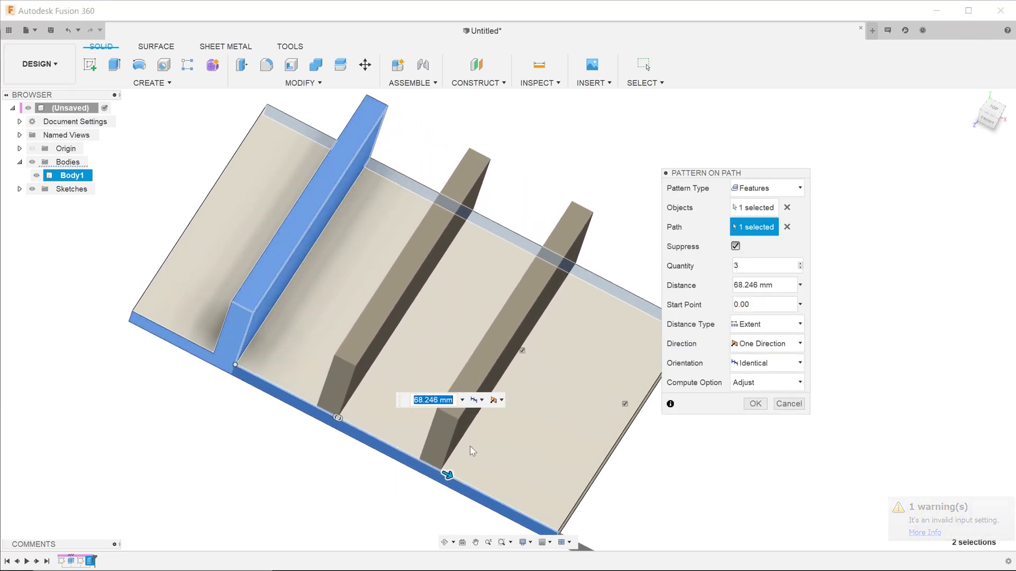
{"action": "left_click", "coordinate": [755, 404]}
{"action": "middle_click_drag", "start_coordinate": [236, 370], "coordinate": [304, 384]}
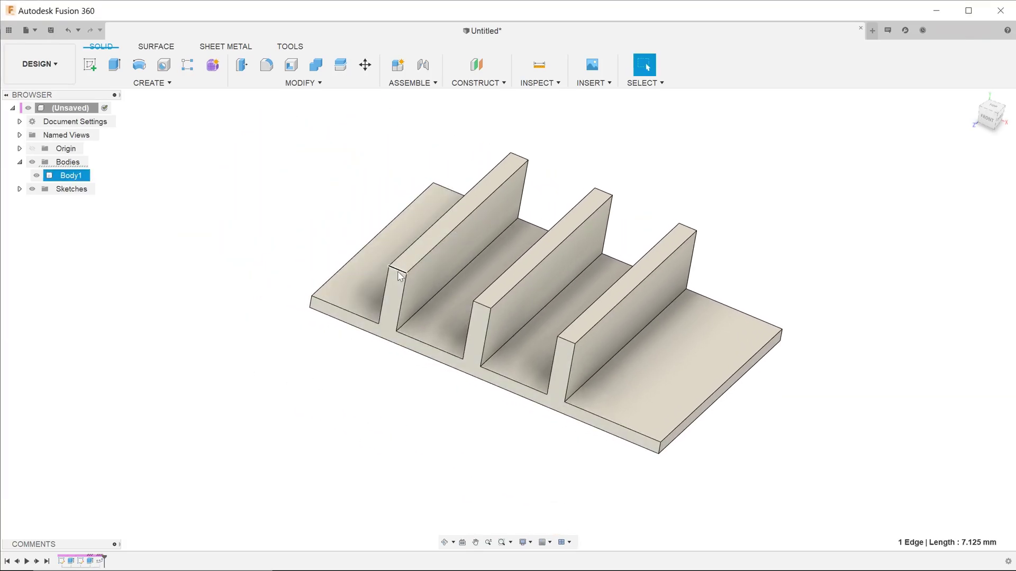
{"action": "middle_click_drag", "start_coordinate": [400, 276], "coordinate": [390, 288], "text": "shift"}
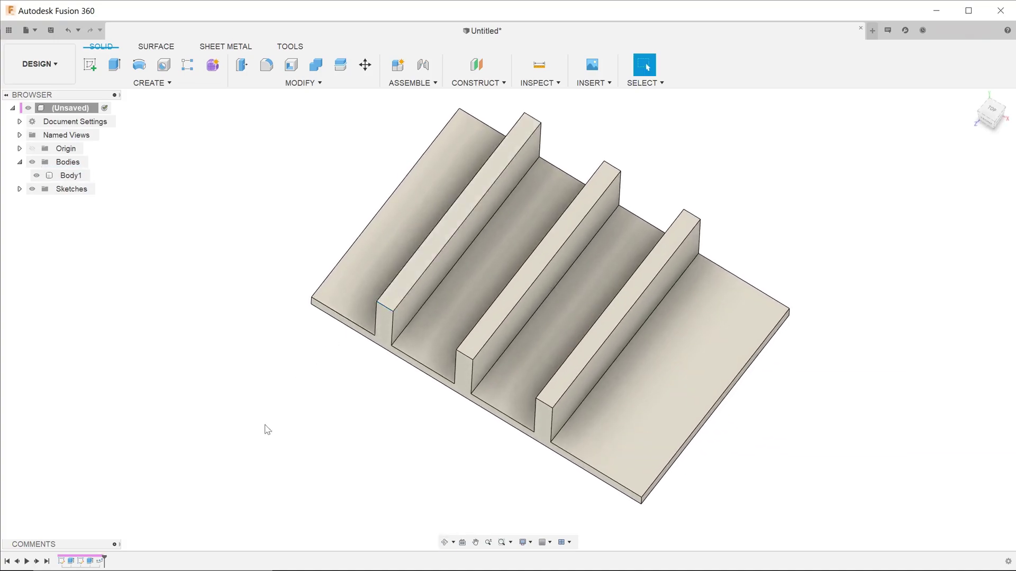
- Before the pattern in history, fillet the rib's front edge at 12.50 mm, then restore the pattern
{"action": "left_click_drag", "start_coordinate": [121, 521], "coordinate": [73, 525]}
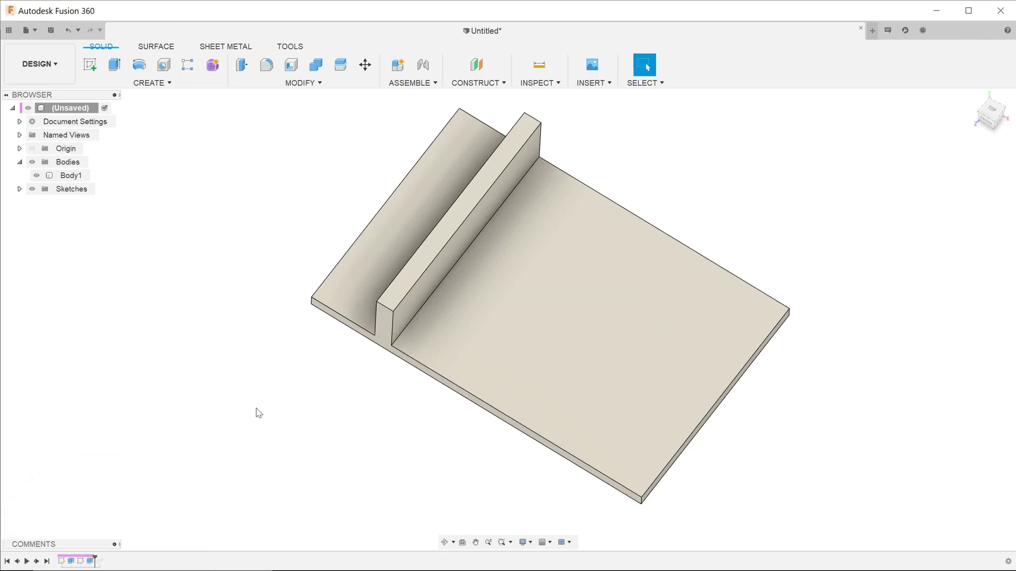
{"action": "key", "text": "f"}
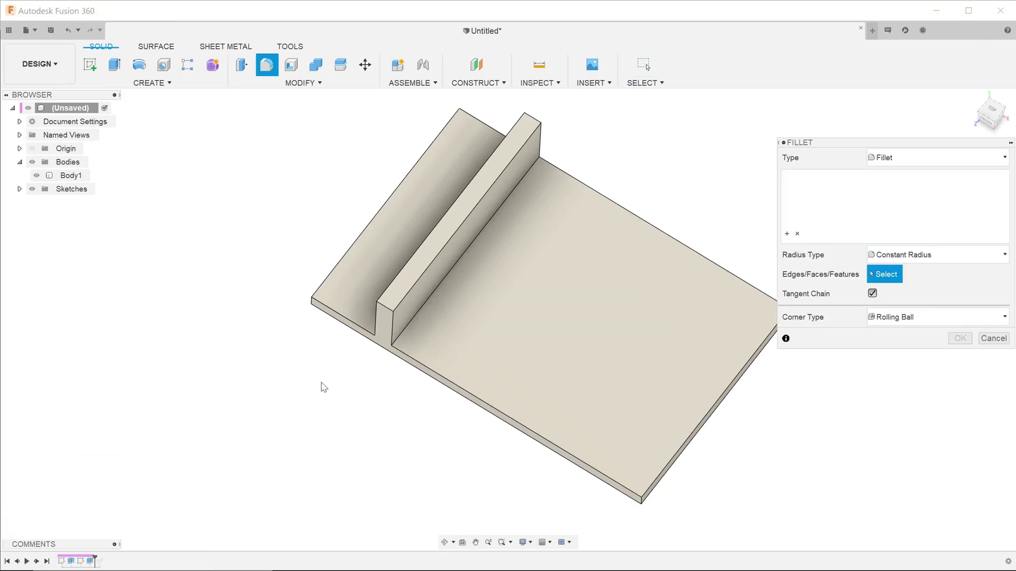
{"action": "left_click", "coordinate": [385, 309]}
{"action": "left_click_drag", "start_coordinate": [385, 309], "coordinate": [391, 310]}
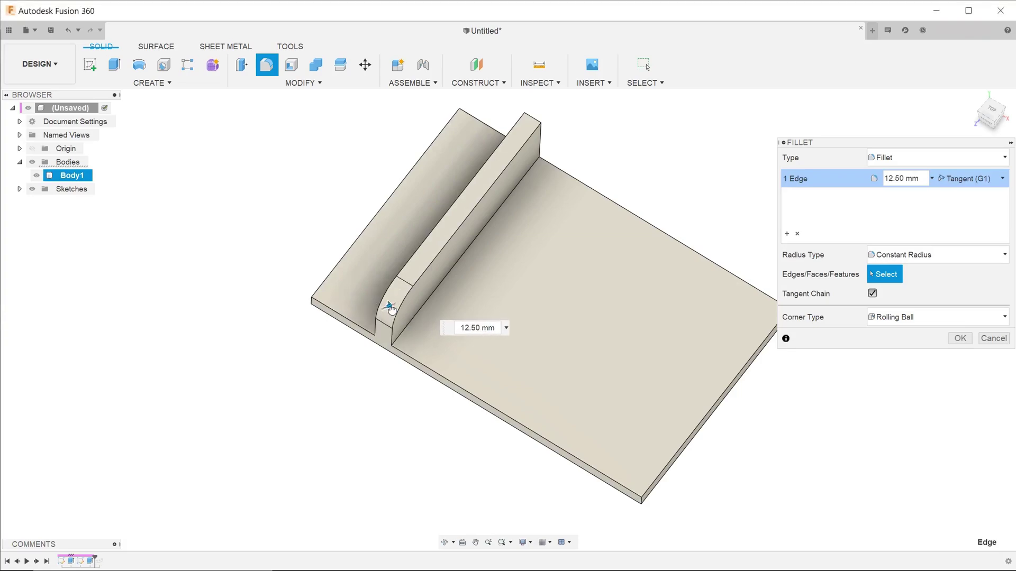
{"action": "key", "text": "Return"}
{"action": "middle_click_drag", "start_coordinate": [391, 309], "coordinate": [189, 522], "text": "shift"}
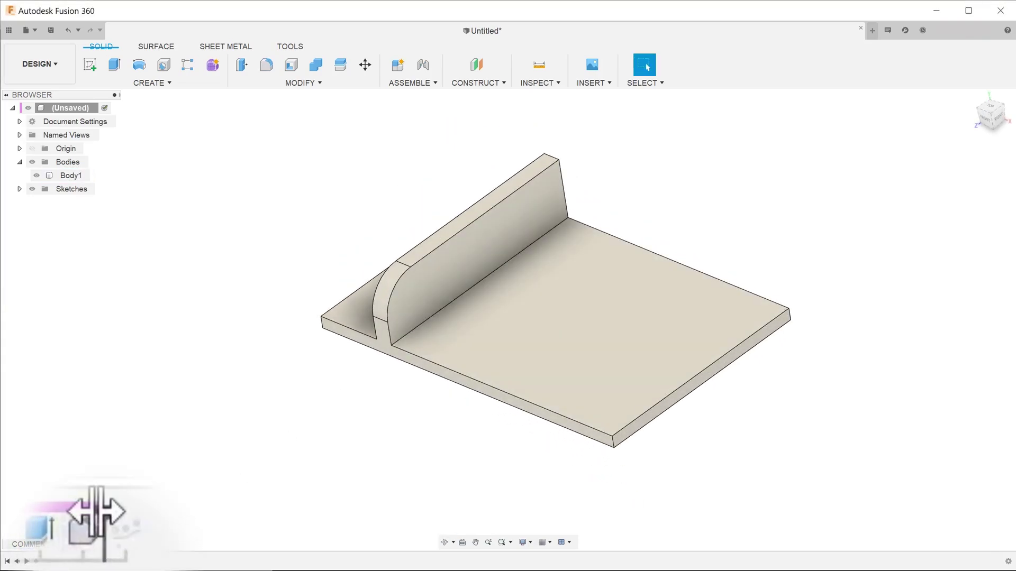
{"action": "left_click_drag", "start_coordinate": [74, 561], "coordinate": [101, 561]}
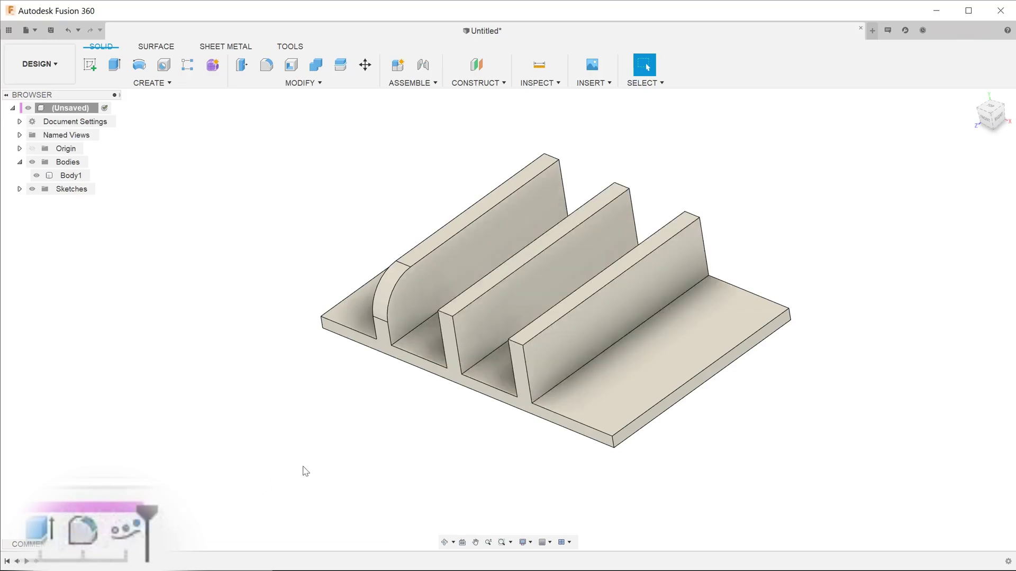
{"action": "middle_click_drag", "start_coordinate": [329, 464], "coordinate": [127, 553], "text": "shift"}
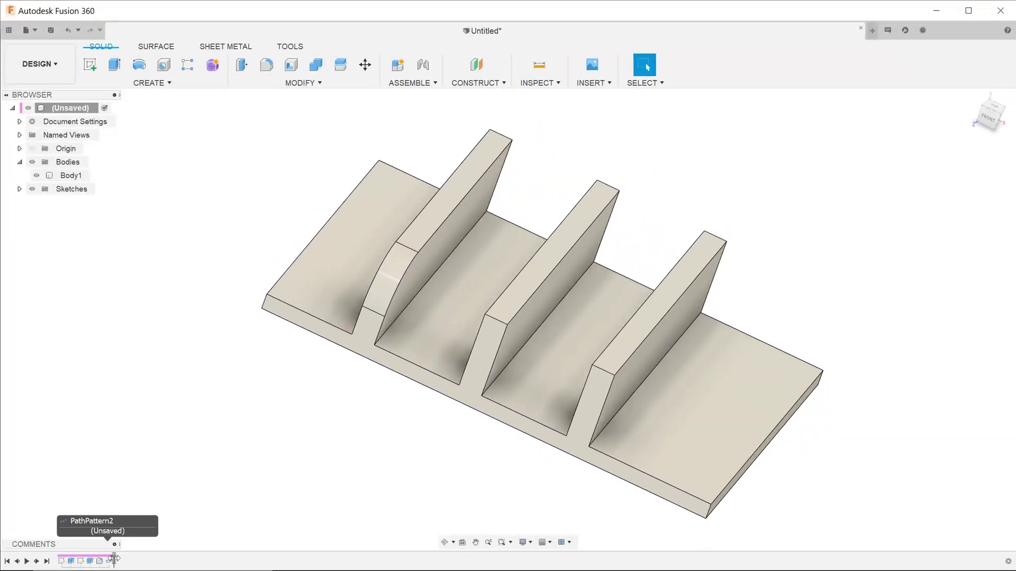
- Edit the path pattern to include the fillet alongside the rib extrusion, keeping quantity 3
{"action": "right_click", "coordinate": [111, 560]}
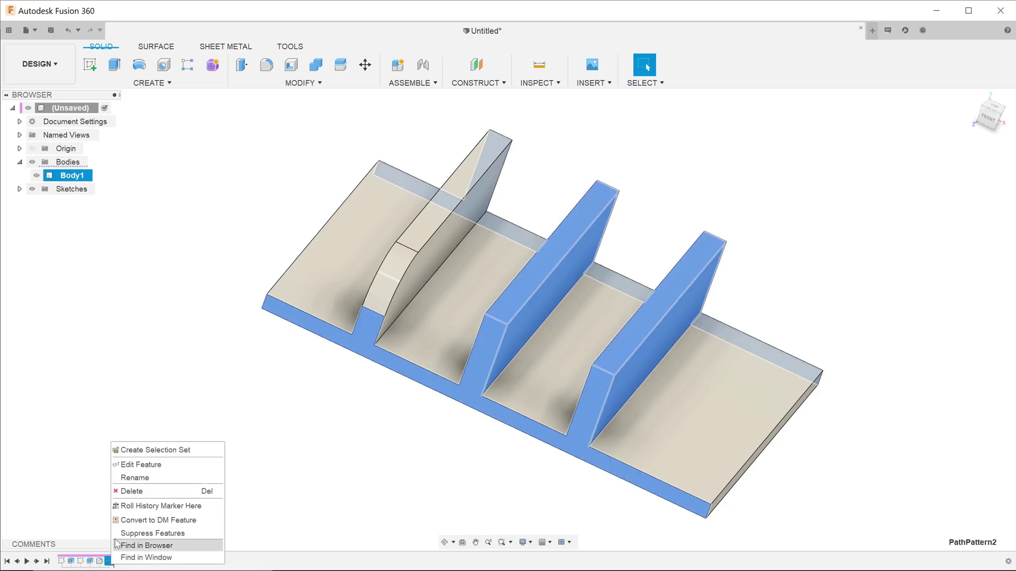
{"action": "left_click", "coordinate": [139, 465]}
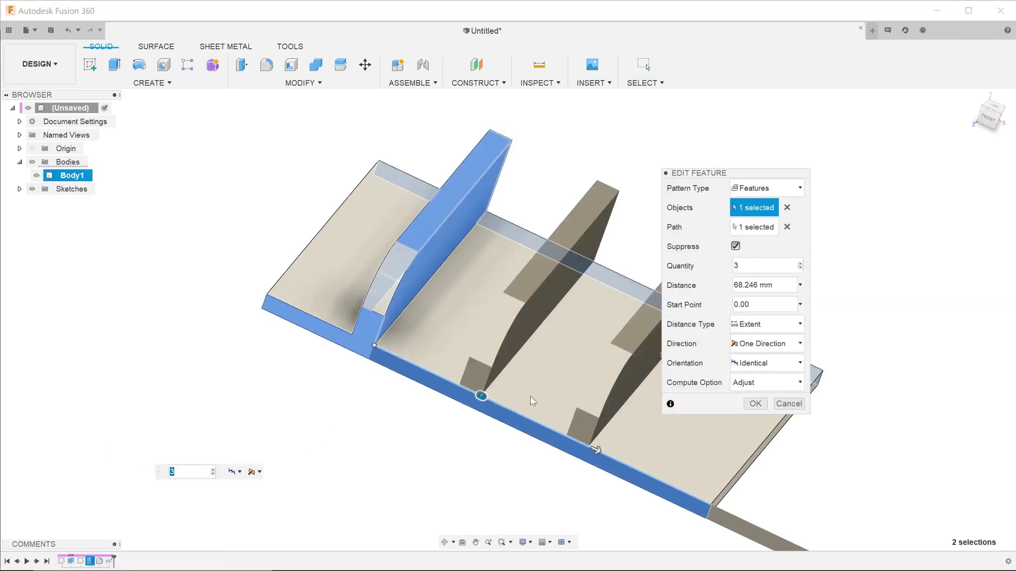
{"action": "middle_click_drag", "start_coordinate": [444, 302], "coordinate": [253, 310], "text": "shift"}
{"action": "middle_click_drag", "start_coordinate": [397, 302], "coordinate": [346, 262], "text": "shift"}
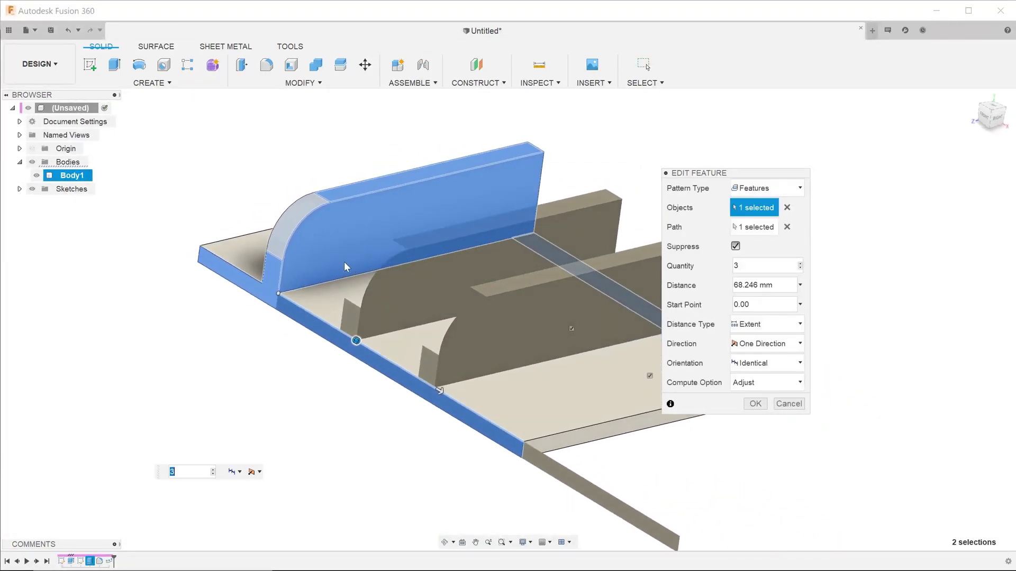
{"action": "left_click", "coordinate": [284, 226]}
{"action": "middle_click_drag", "start_coordinate": [512, 253], "coordinate": [507, 254], "text": "shift"}
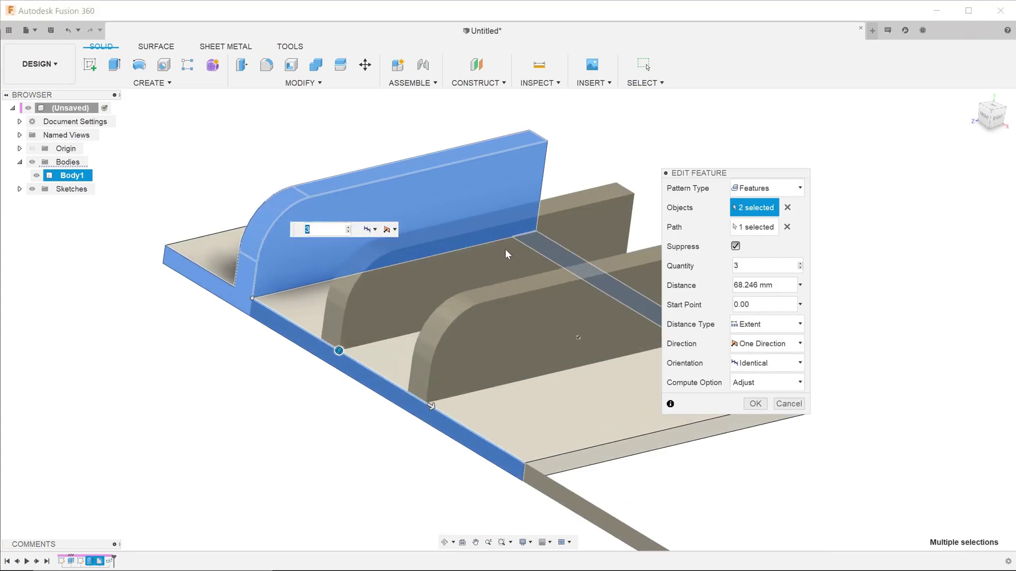
{"action": "middle_click_drag", "start_coordinate": [328, 280], "coordinate": [334, 286], "text": "shift"}
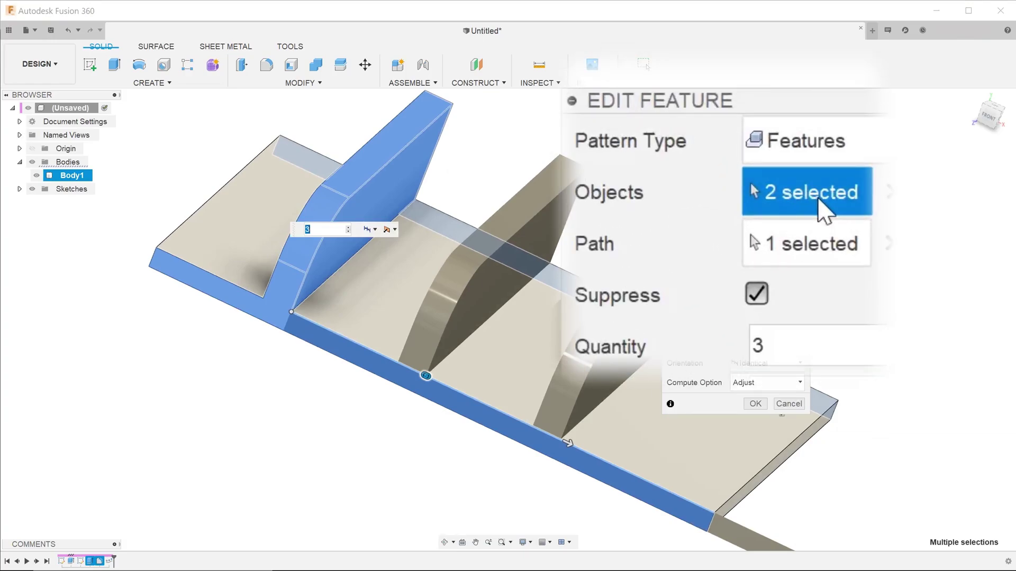
{"action": "left_click", "coordinate": [755, 403]}
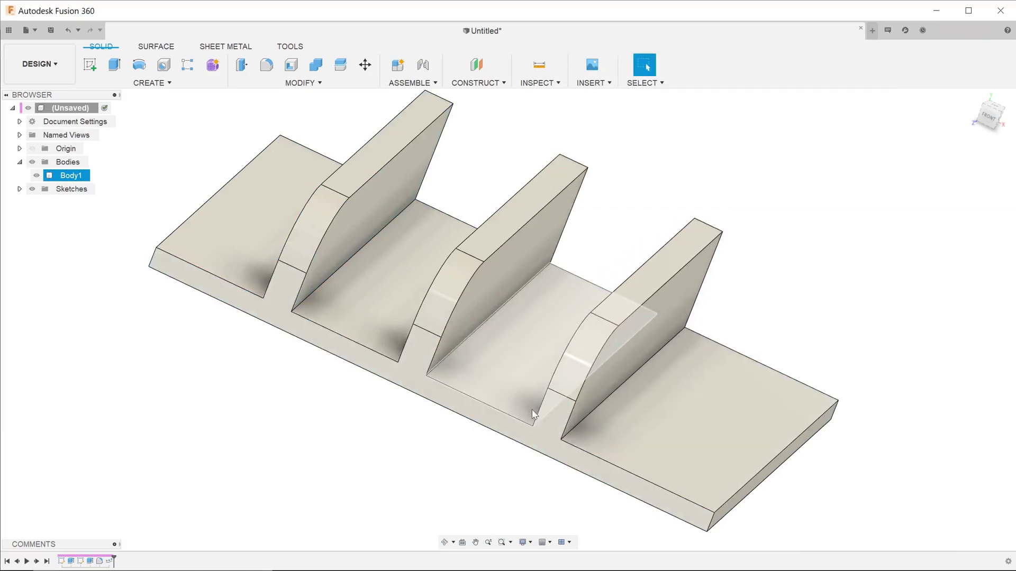
- Inspect the ribs, then roll the timeline back past the fillet and pattern to the rib extrusion
{"action": "mouse_move", "coordinate": [487, 373]}
{"action": "middle_mouse_down", "text": "shift"}
{"action": "mouse_move", "coordinate": [453, 345]}
{"action": "mouse_move", "coordinate": [503, 360]}
{"action": "mouse_move", "coordinate": [459, 365]}
{"action": "mouse_move", "coordinate": [516, 371]}
{"action": "mouse_move", "coordinate": [441, 362]}
{"action": "mouse_move", "coordinate": [486, 363]}
{"action": "mouse_move", "coordinate": [465, 357]}
{"action": "mouse_move", "coordinate": [456, 369]}
{"action": "mouse_move", "coordinate": [472, 376]}
{"action": "middle_mouse_up", "text": "shift"}
{"action": "key", "text": "Escape"}
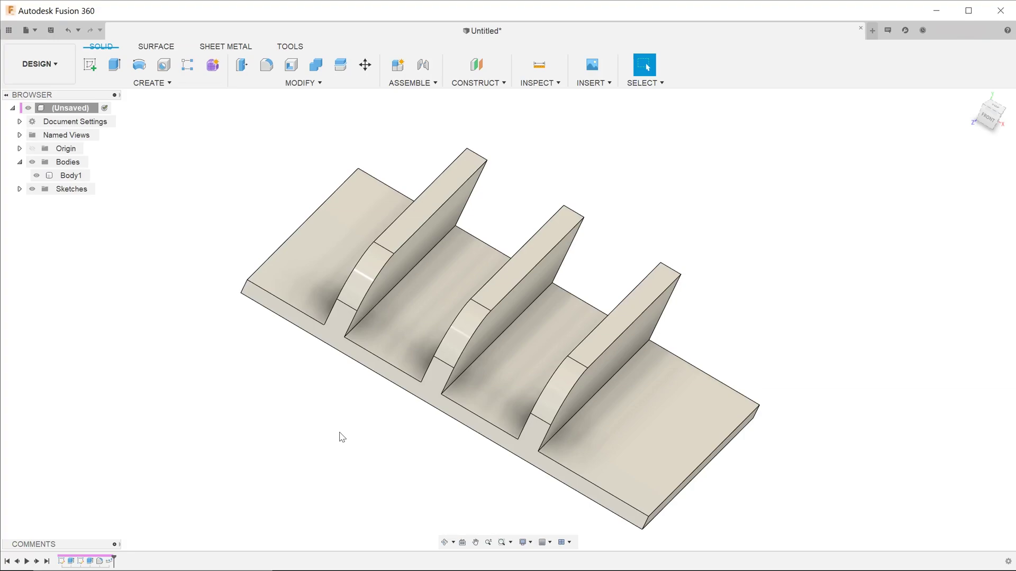
{"action": "middle_click_drag", "start_coordinate": [343, 436], "coordinate": [362, 385], "text": "shift"}
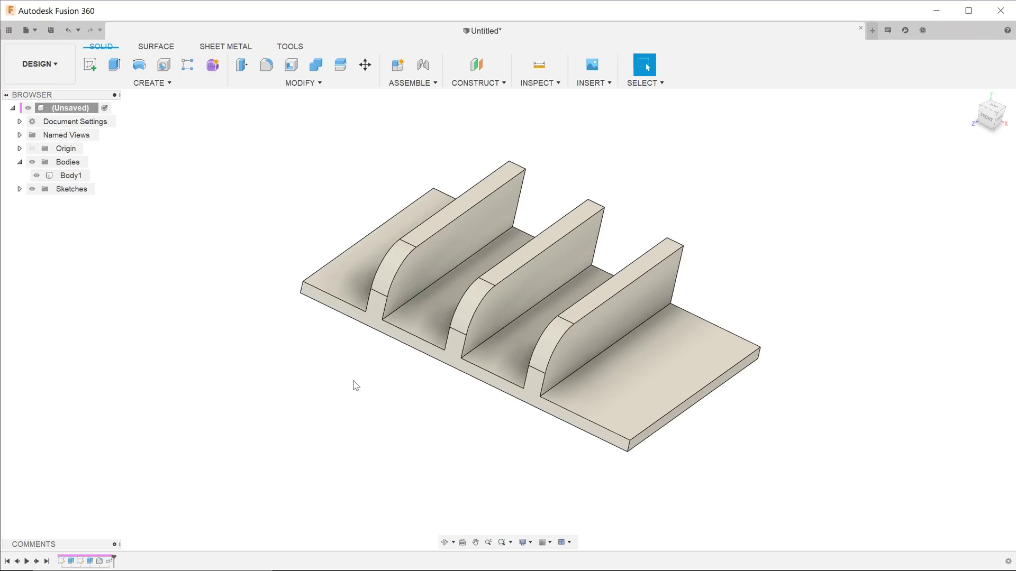
{"action": "left_click_drag", "start_coordinate": [114, 559], "coordinate": [92, 564]}
- Change the rib extrusion's operation from Join to New Body
{"action": "right_click", "coordinate": [92, 563]}
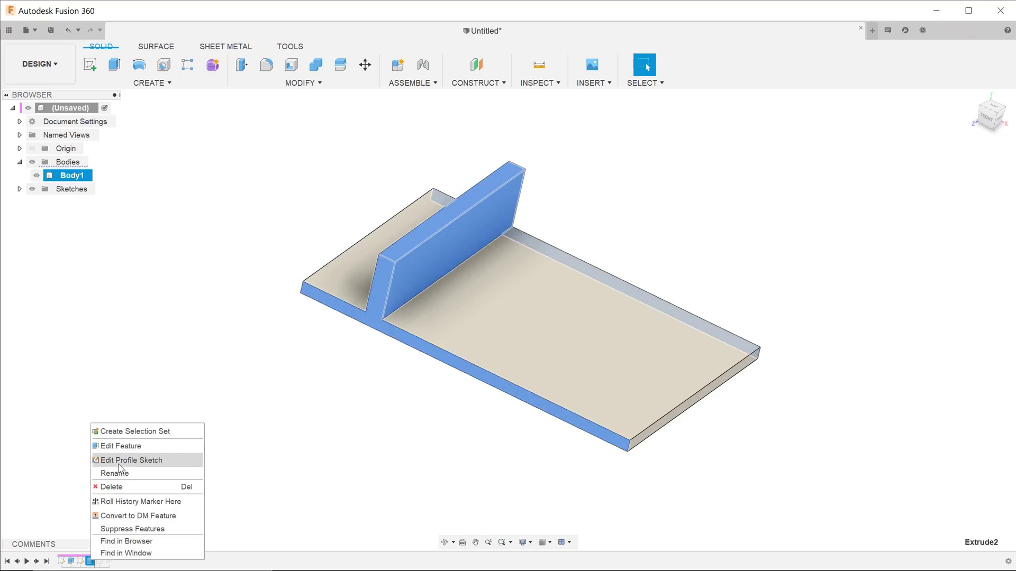
{"action": "left_click", "coordinate": [128, 447]}
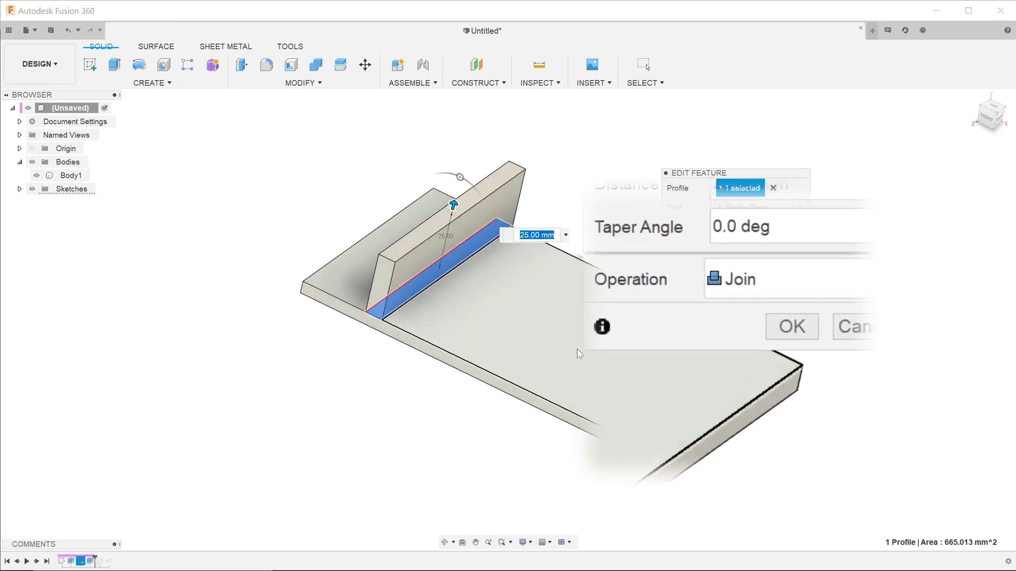
{"action": "left_click", "coordinate": [770, 307]}
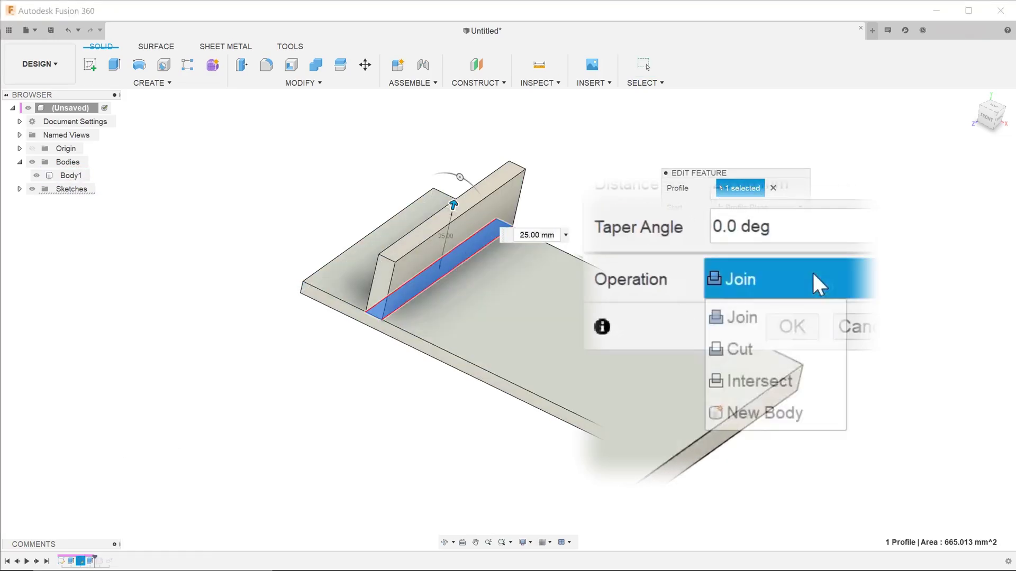
{"action": "left_click", "coordinate": [830, 407]}
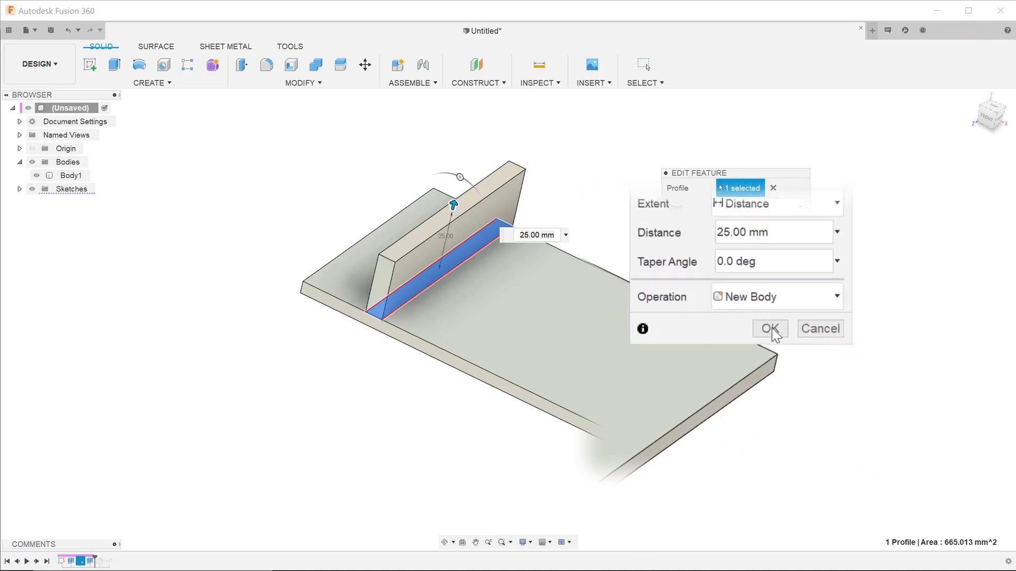
{"action": "left_click", "coordinate": [772, 330]}
- Check that Body1 is the plate and Body8 the rib, then search 'patt' in the toolbox
{"action": "middle_click_drag", "start_coordinate": [392, 376], "coordinate": [379, 376], "text": "shift"}
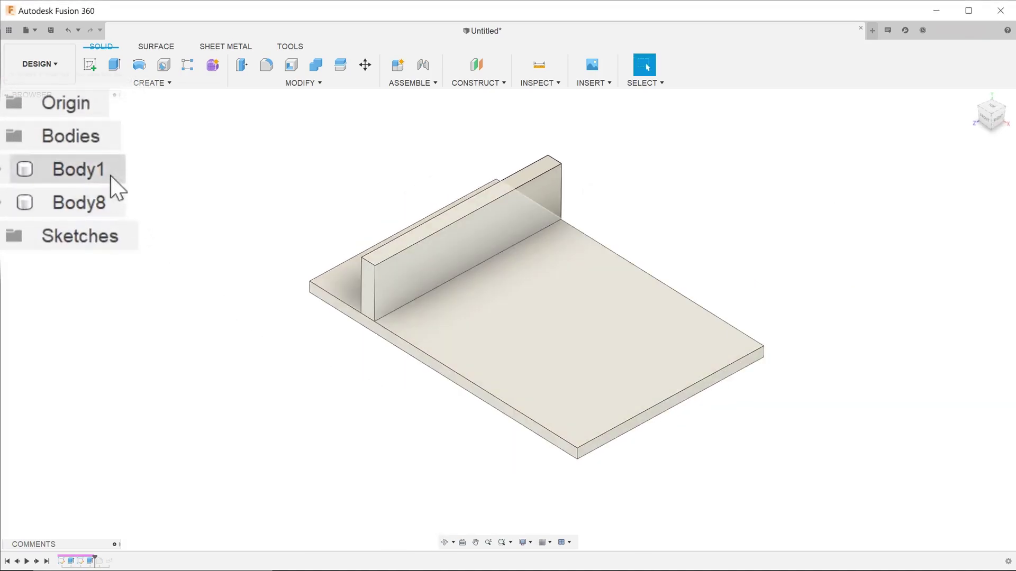
{"action": "left_click", "coordinate": [111, 177]}
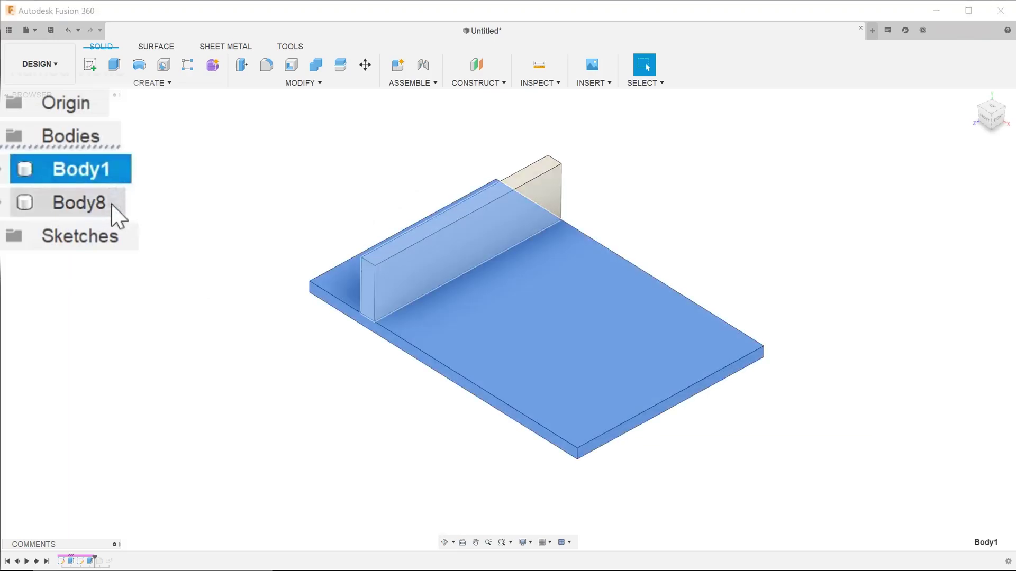
{"action": "left_click", "coordinate": [111, 204]}
{"action": "middle_click_drag", "start_coordinate": [131, 268], "coordinate": [195, 320], "text": "shift"}
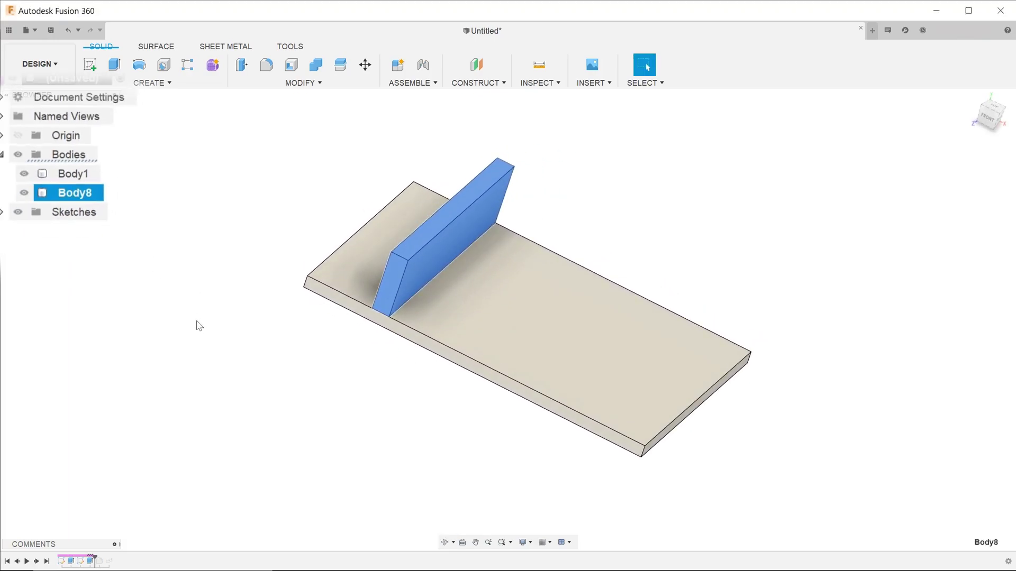
{"action": "left_click", "coordinate": [206, 346]}
{"action": "type", "text": "spatt"}
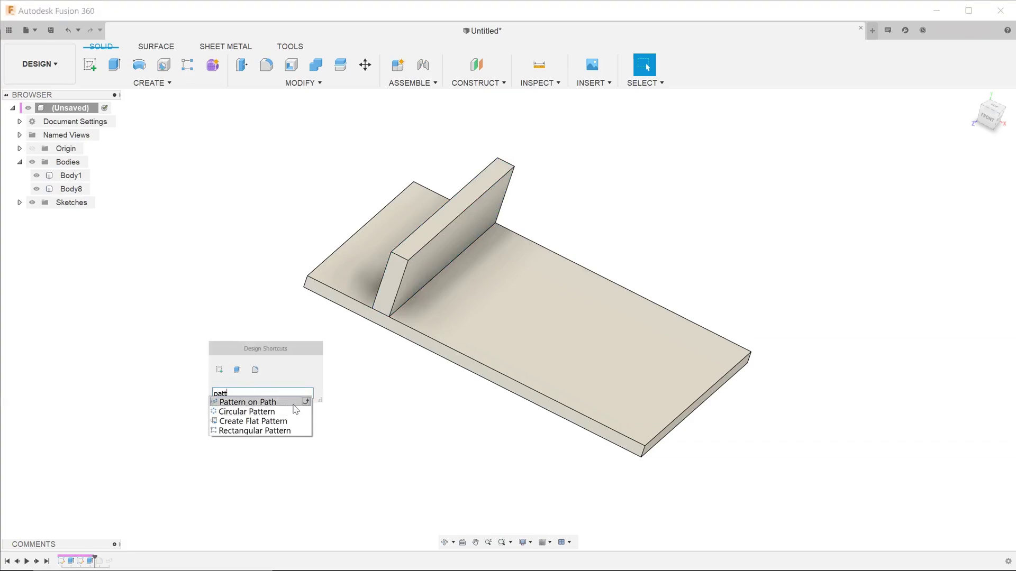
- Pattern body Body8 along the plate's front edge at 70.693 mm, creating Body9 and Body10
{"action": "left_click", "coordinate": [296, 406]}
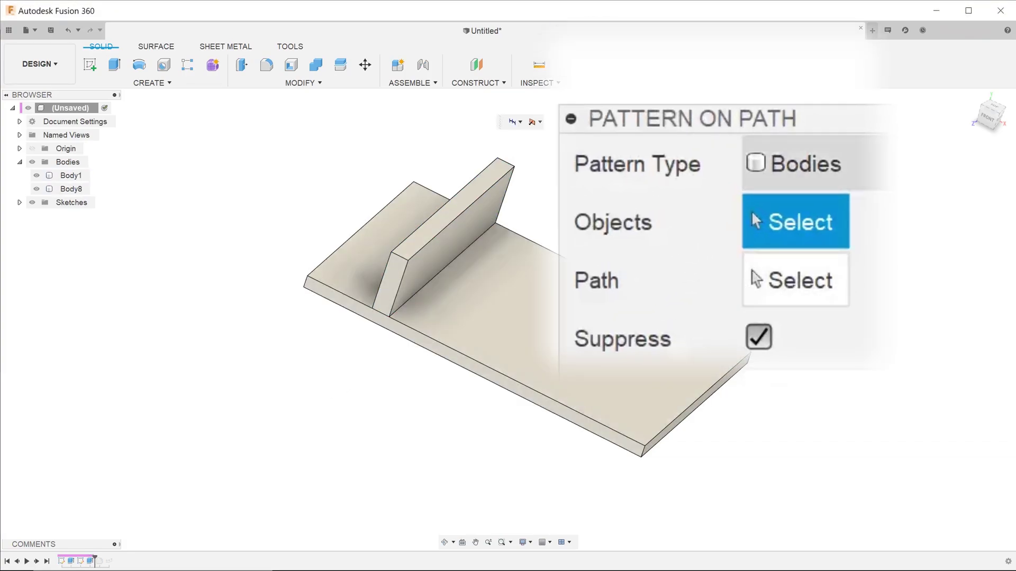
{"action": "left_click", "coordinate": [751, 213]}
{"action": "left_click", "coordinate": [751, 211]}
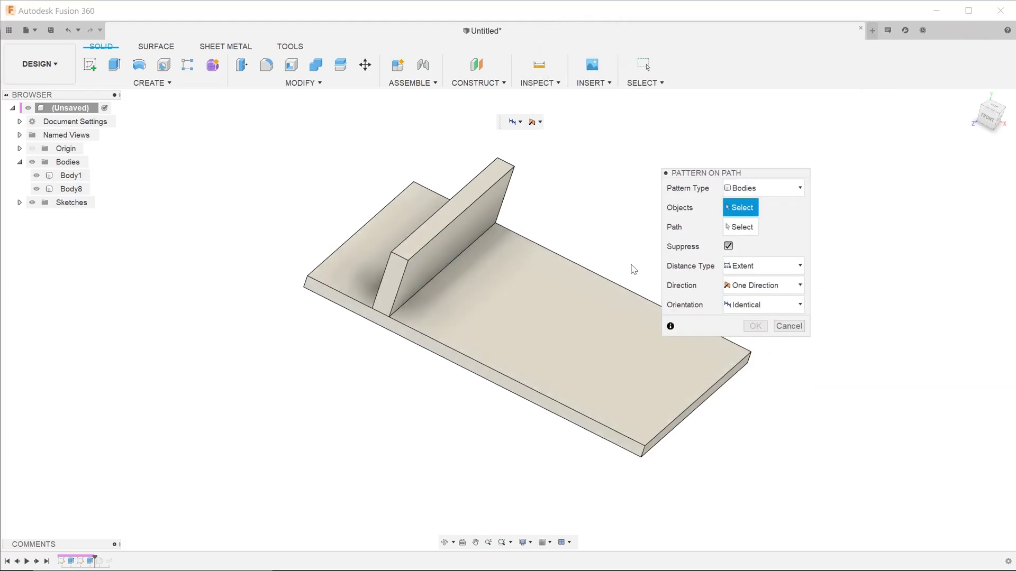
{"action": "left_click", "coordinate": [429, 230]}
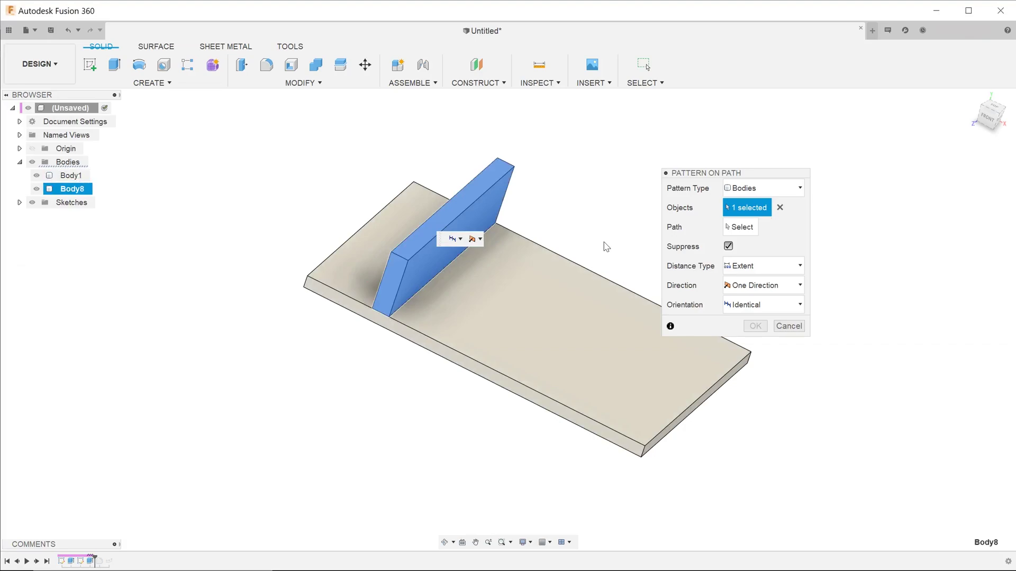
{"action": "left_click", "coordinate": [739, 228]}
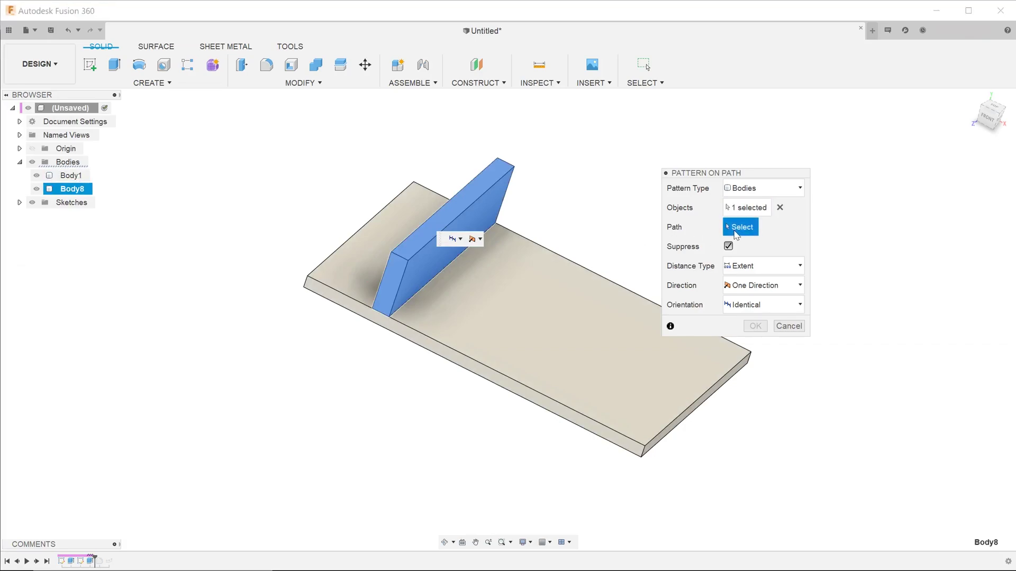
{"action": "left_click", "coordinate": [502, 376]}
{"action": "left_click_drag", "start_coordinate": [393, 321], "coordinate": [495, 361]}
{"action": "left_click", "coordinate": [755, 384]}
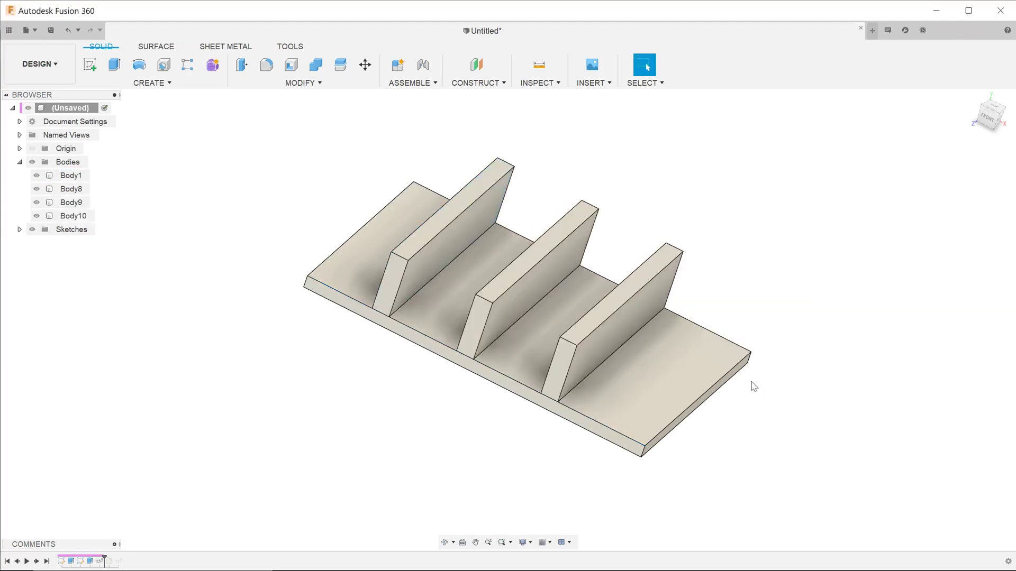
{"action": "mouse_move", "coordinate": [407, 390]}
{"action": "middle_mouse_down", "text": "shift"}
{"action": "mouse_move", "coordinate": [387, 377]}
{"action": "mouse_move", "coordinate": [399, 392]}
{"action": "middle_mouse_up", "text": "shift"}
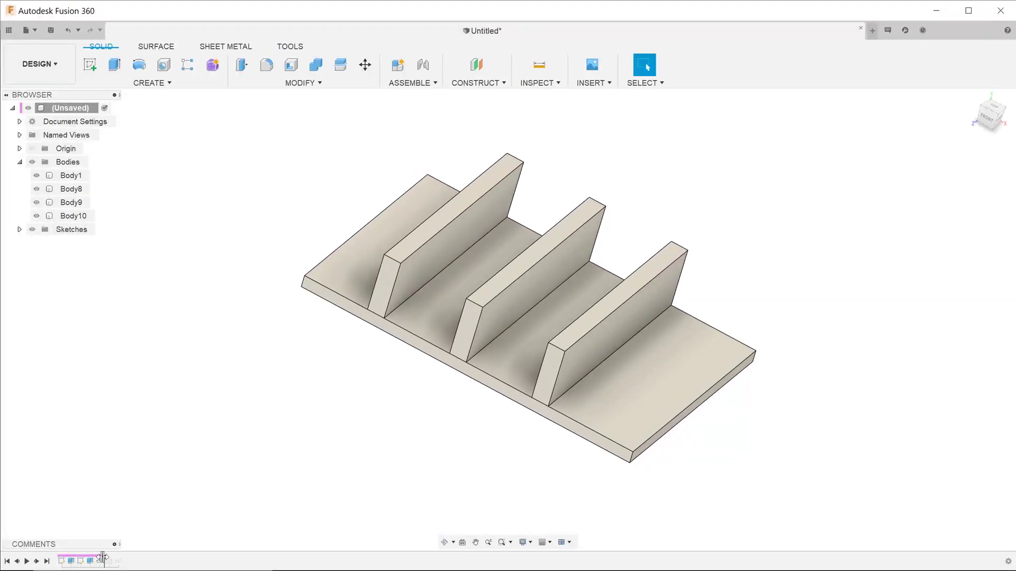
- Ahead of the pattern, fillet the first rib's base edge at 12.5 mm, then roll history forward
{"action": "left_click_drag", "start_coordinate": [95, 557], "coordinate": [93, 558]}
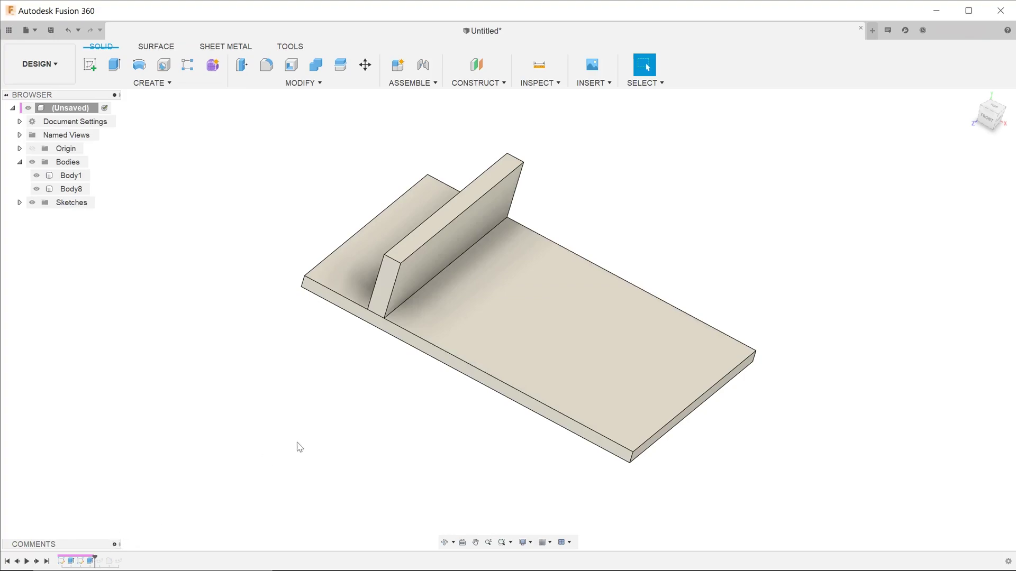
{"action": "key", "text": "f"}
{"action": "left_click", "coordinate": [398, 267]}
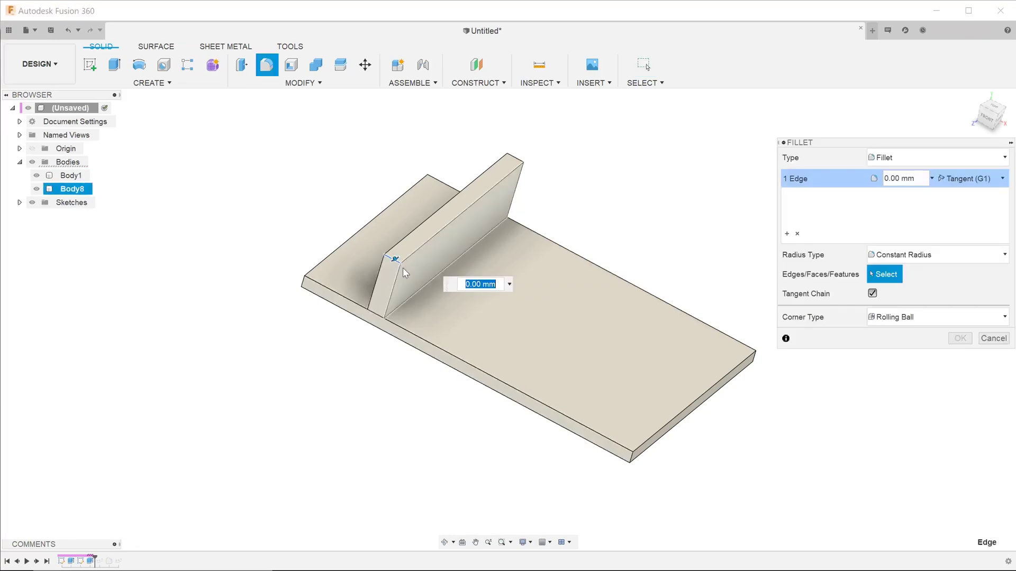
{"action": "type", "text": "12.5"}
{"action": "key", "text": "Return"}
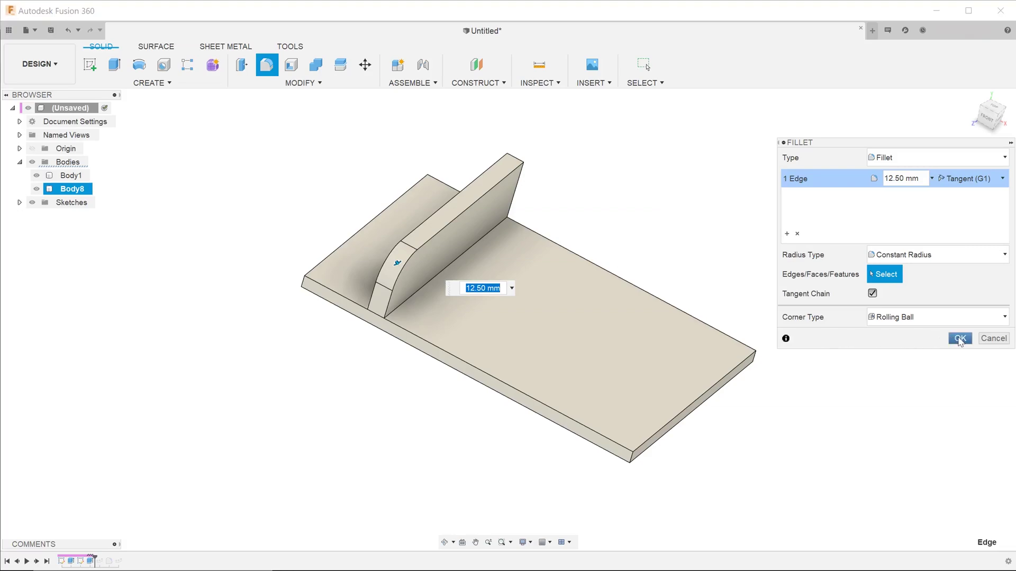
{"action": "left_click", "coordinate": [960, 338]}
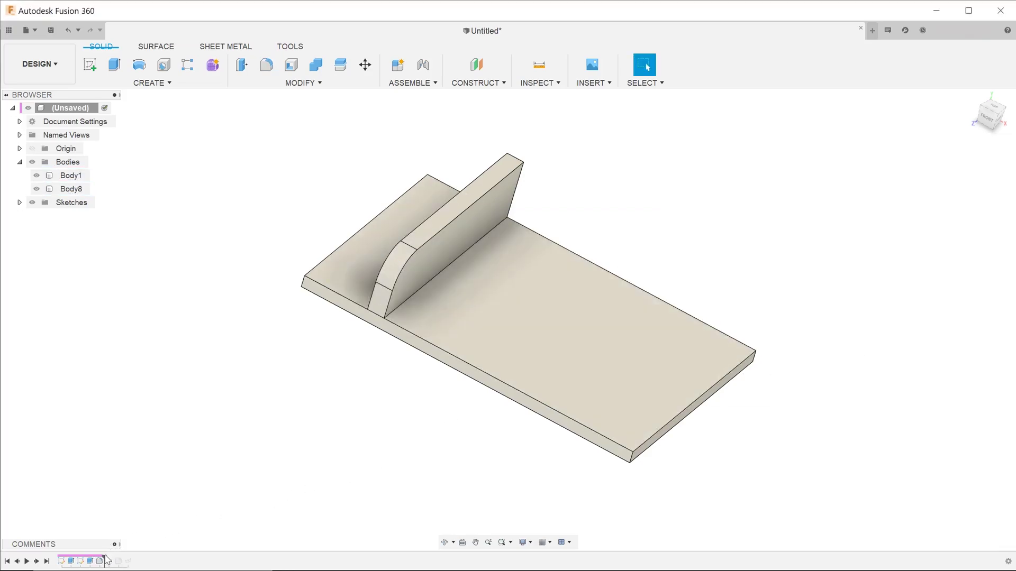
{"action": "left_click_drag", "start_coordinate": [105, 559], "coordinate": [114, 558]}
{"action": "mouse_move", "coordinate": [369, 410]}
{"action": "middle_mouse_down", "text": "shift"}
{"action": "mouse_move", "coordinate": [392, 407]}
{"action": "mouse_move", "coordinate": [348, 389]}
{"action": "mouse_move", "coordinate": [411, 406]}
{"action": "mouse_move", "coordinate": [376, 408]}
{"action": "middle_mouse_up", "text": "shift"}
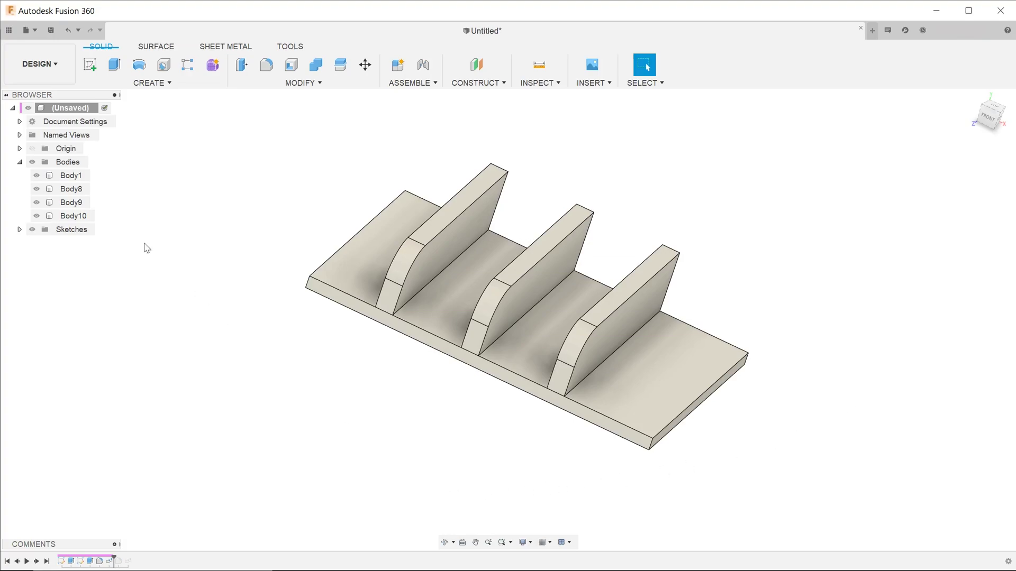
- Review the Bodies list, highlighting plate Body1 and ribs Body8, Body9 and Body10
{"action": "left_click", "coordinate": [68, 162]}
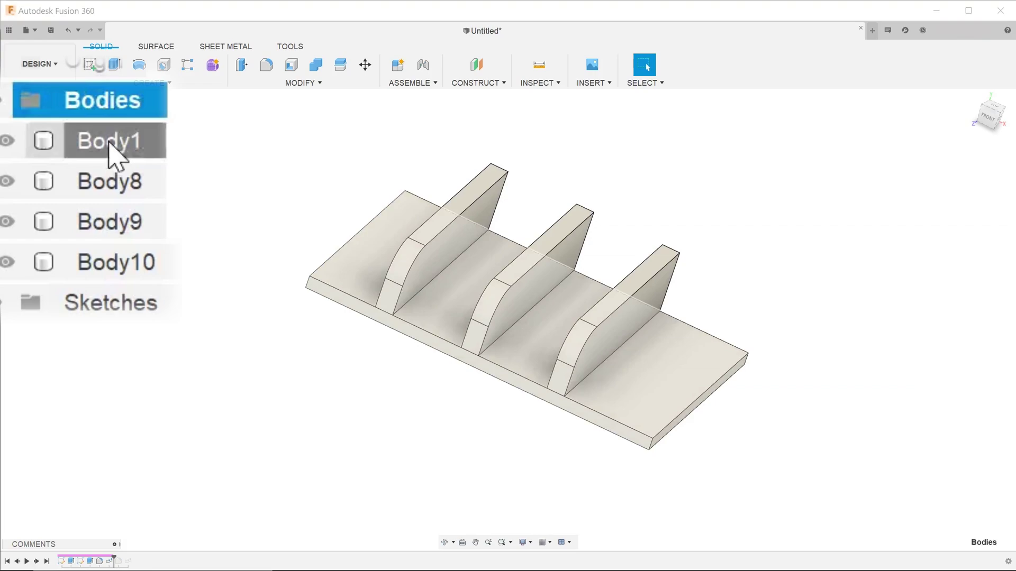
{"action": "left_click", "coordinate": [109, 144]}
{"action": "left_click", "coordinate": [119, 183]}
{"action": "left_click", "coordinate": [131, 222]}
{"action": "left_click", "coordinate": [74, 267]}
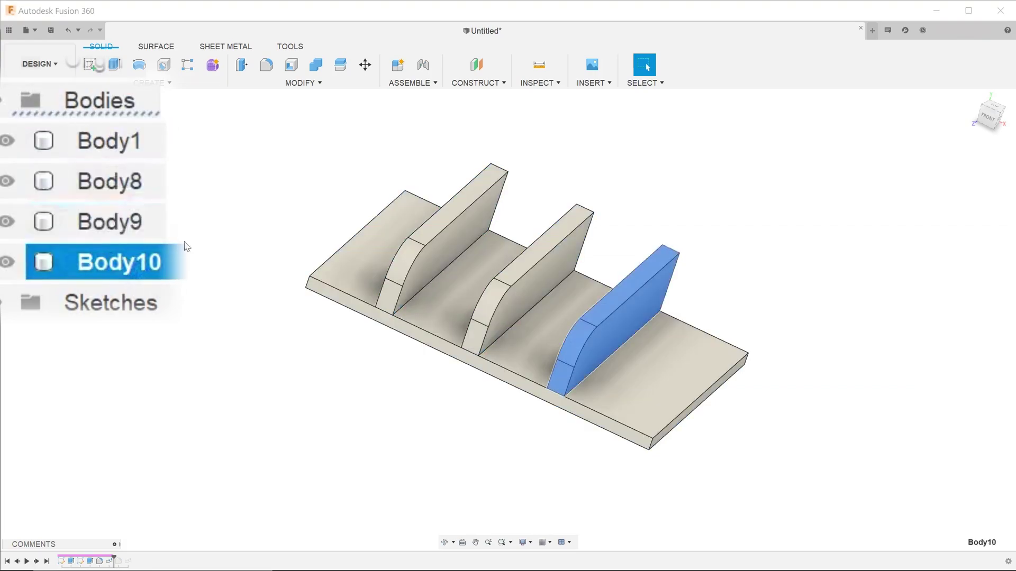
{"action": "left_click", "coordinate": [217, 251]}
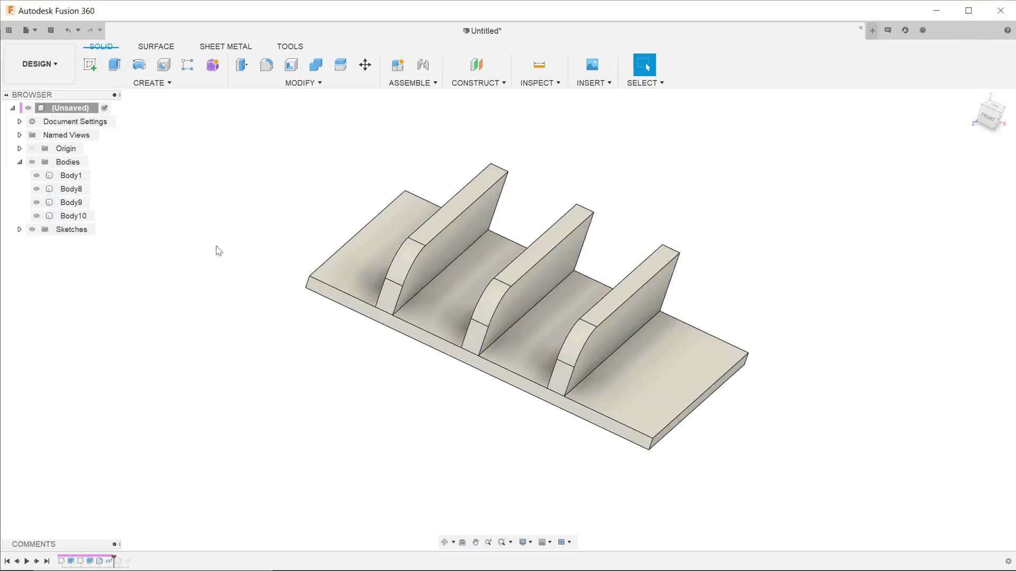
- Combine with Join, merging tool bodies Body8, Body9 and Body10 into target Body1
{"action": "left_click", "coordinate": [323, 84]}
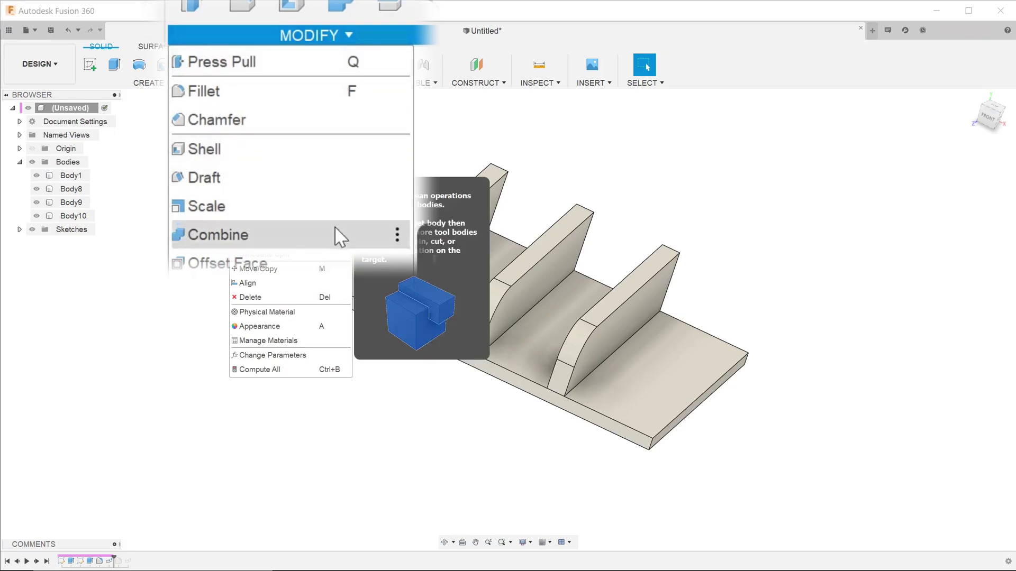
{"action": "left_click", "coordinate": [336, 234]}
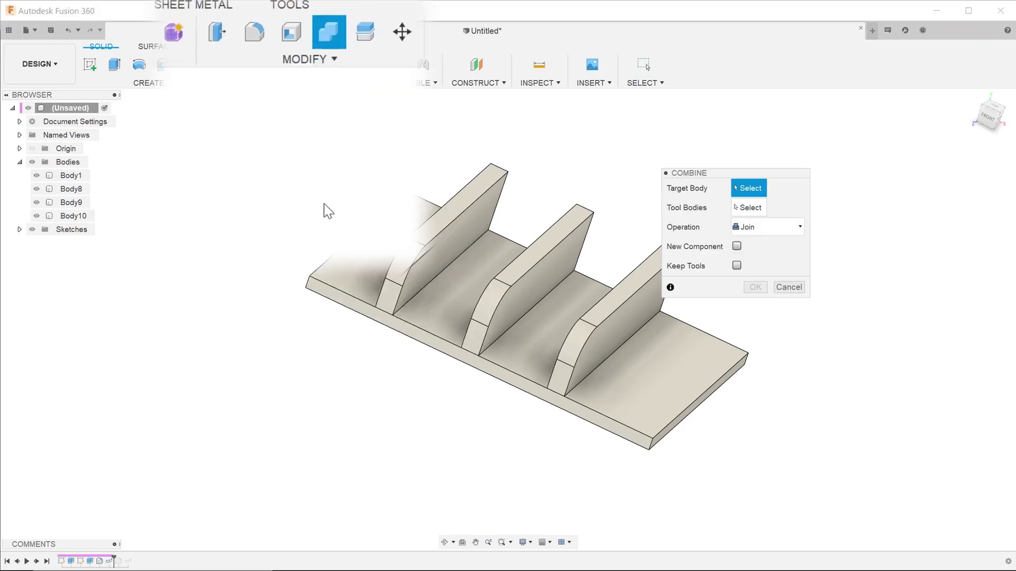
{"action": "left_click", "coordinate": [71, 175]}
{"action": "left_click", "coordinate": [72, 189]}
{"action": "left_click", "coordinate": [71, 202]}
{"action": "left_click", "coordinate": [73, 215]}
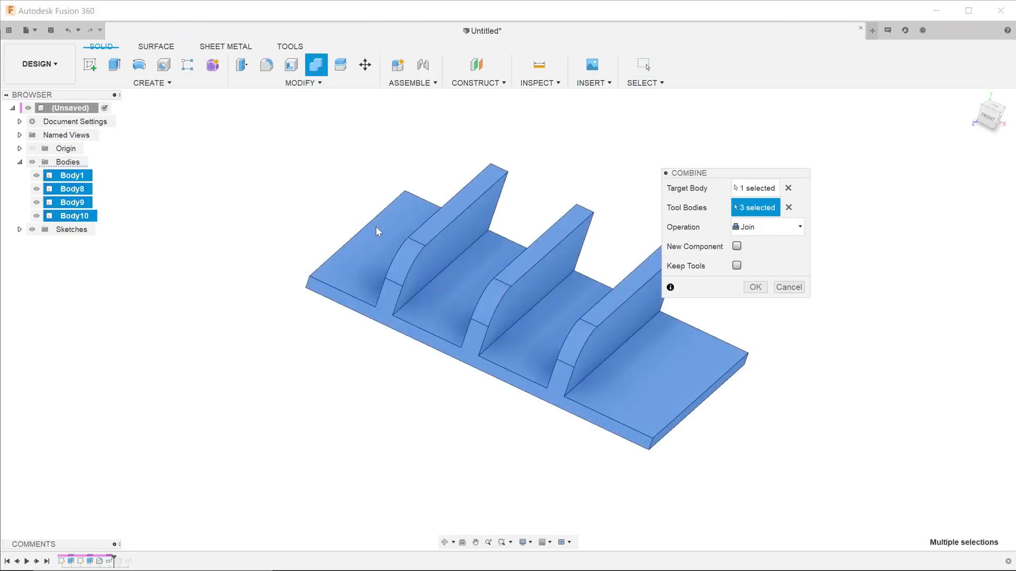
{"action": "left_click", "coordinate": [755, 287]}
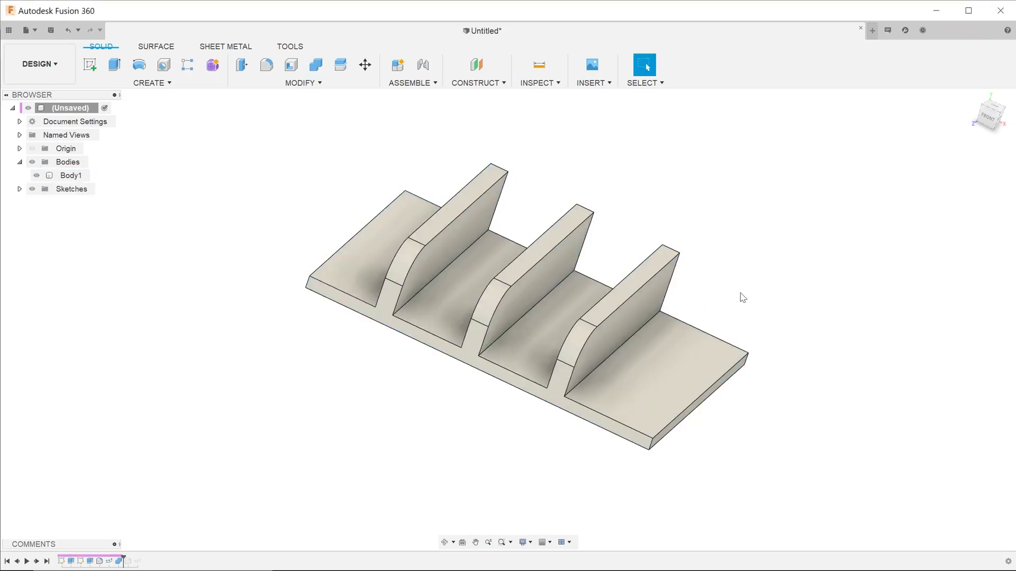